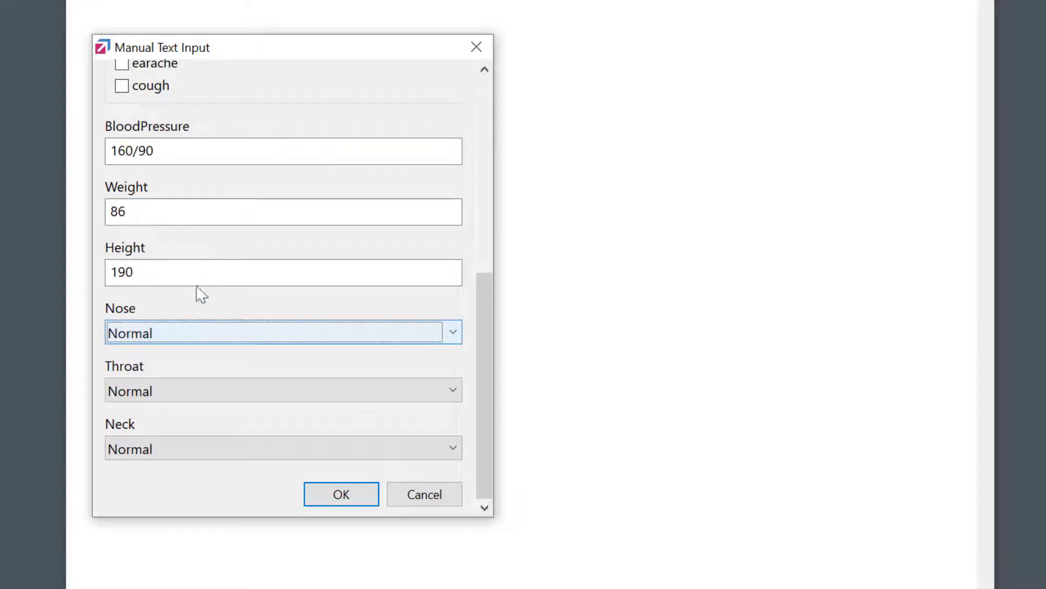
- Mark the Nose finding as Abnormal and submit the test form
left_click(220, 374)
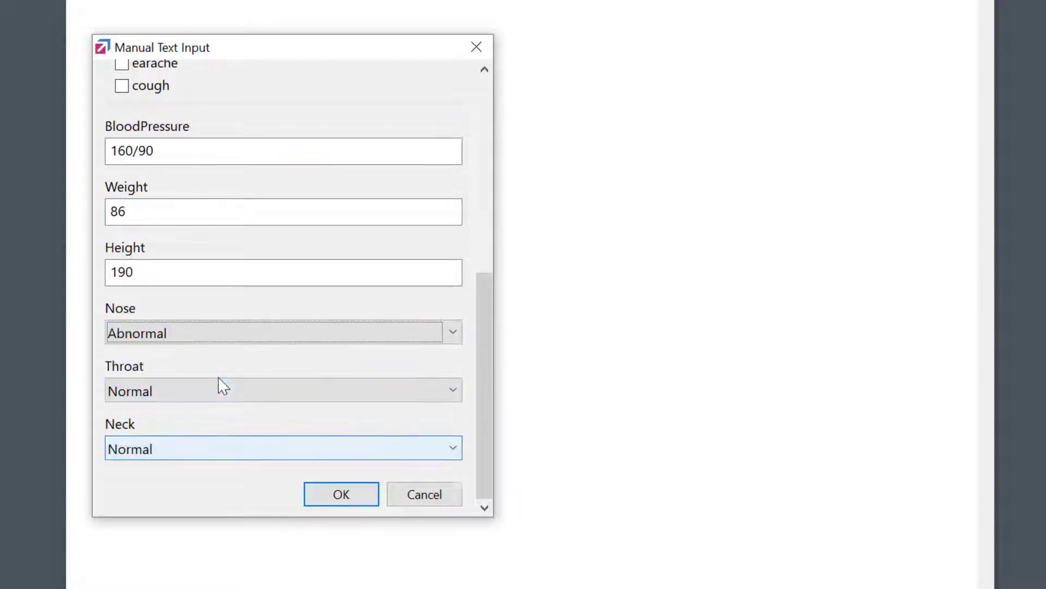
left_click(340, 495)
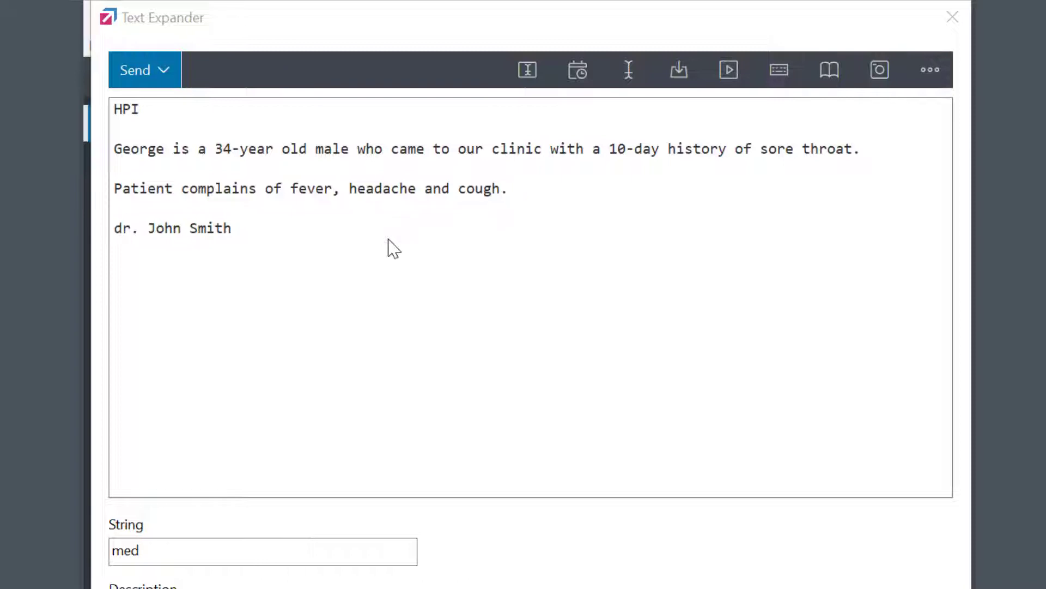
- Replace the patient's name with a PatientName input field described 'Patient's name', and delete the age 34
double_click(136, 149)
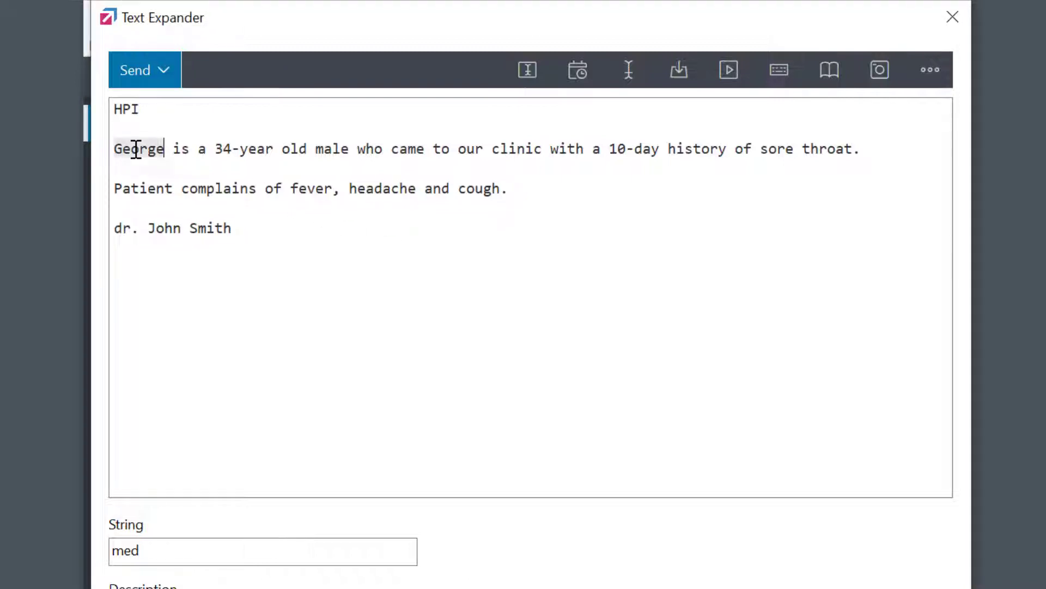
key("BackSpace")
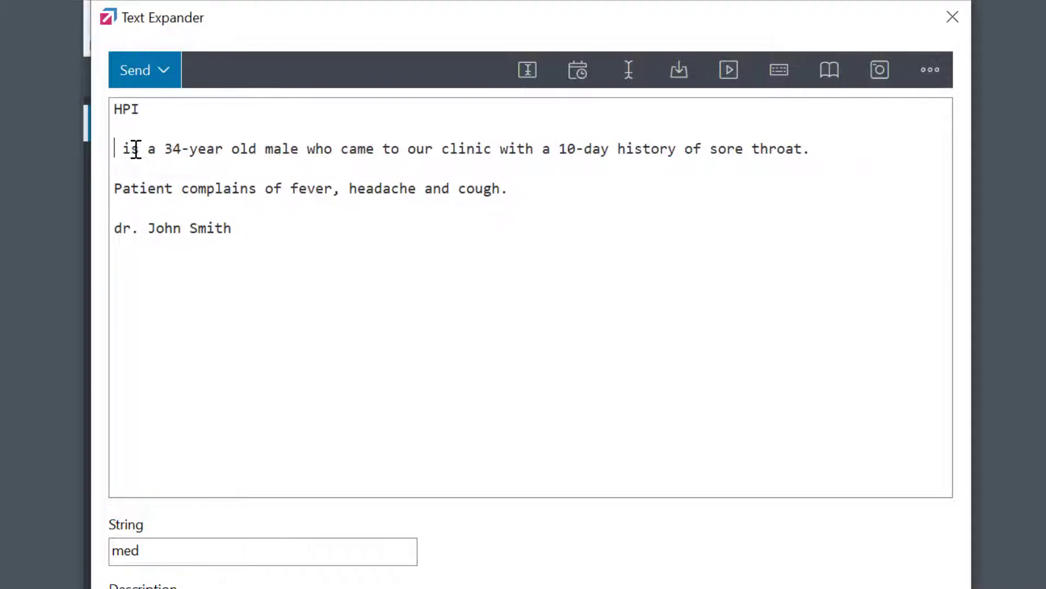
left_click(527, 79)
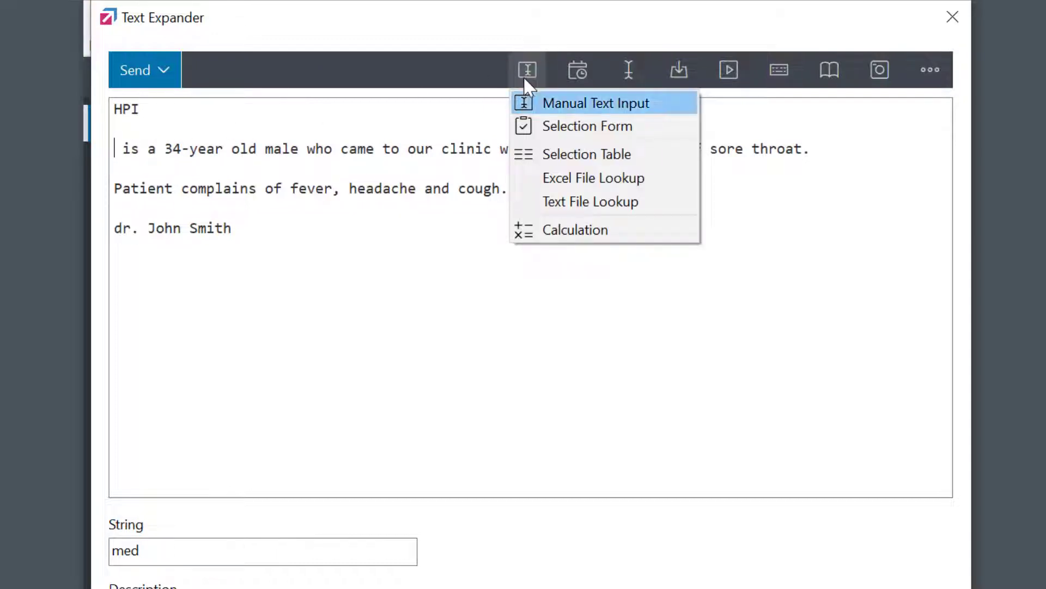
left_click(542, 104)
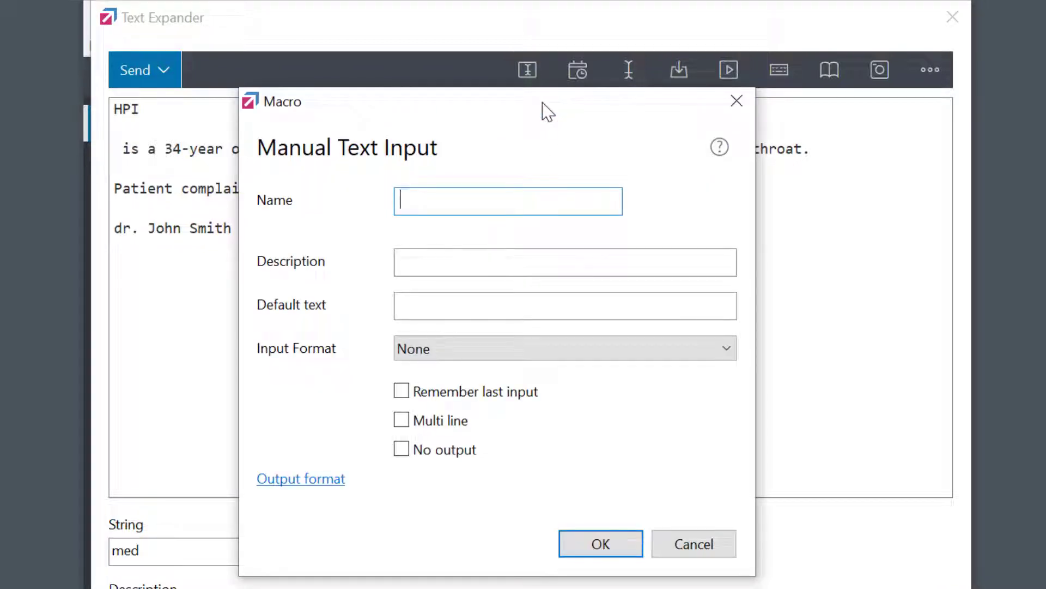
type("PatientName")
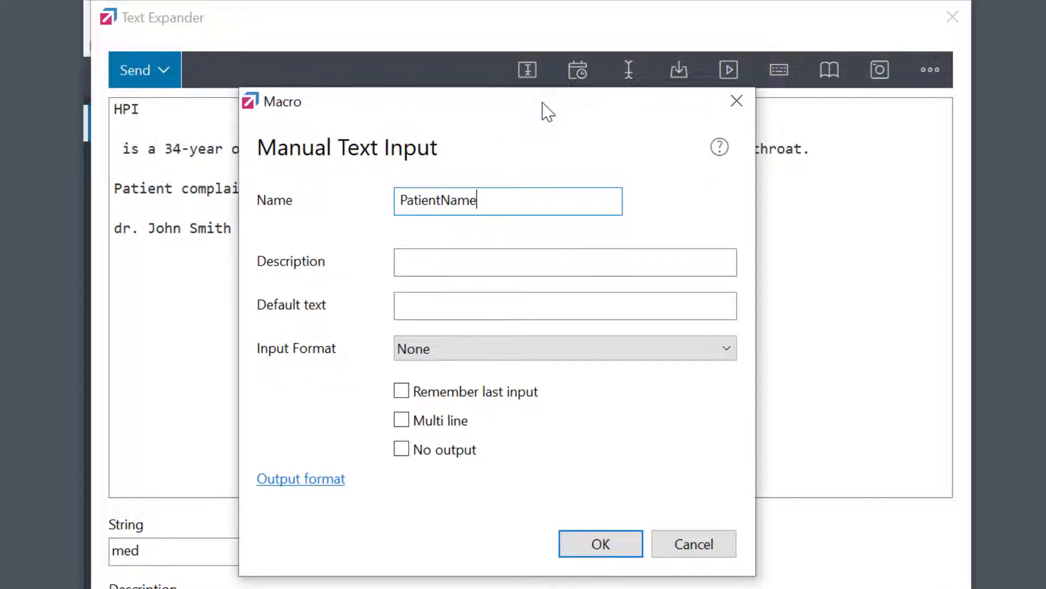
left_click(512, 260)
type("Patient's name")
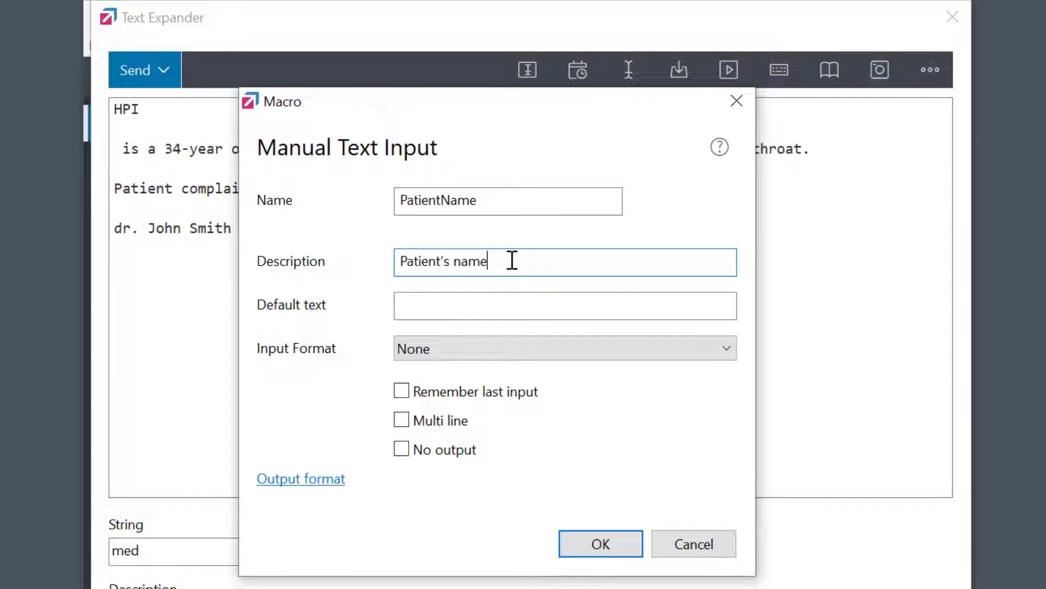
left_click(602, 540)
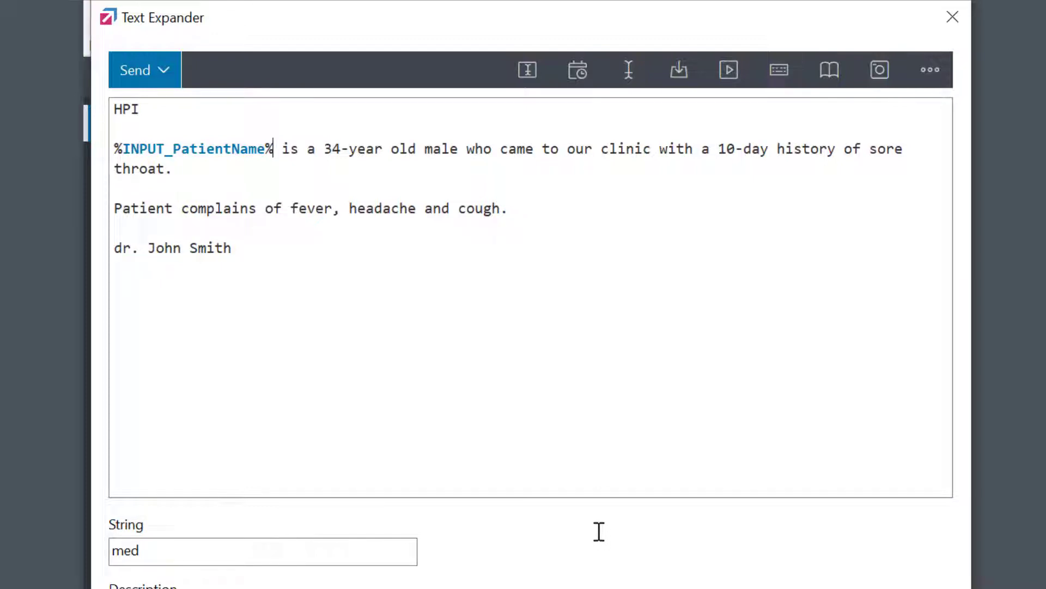
left_click(333, 148)
key("BackSpace")
key("BackSpace")
- Insert a digits-only Age input field where 34 was, then delete the word 'male'
left_click(528, 75)
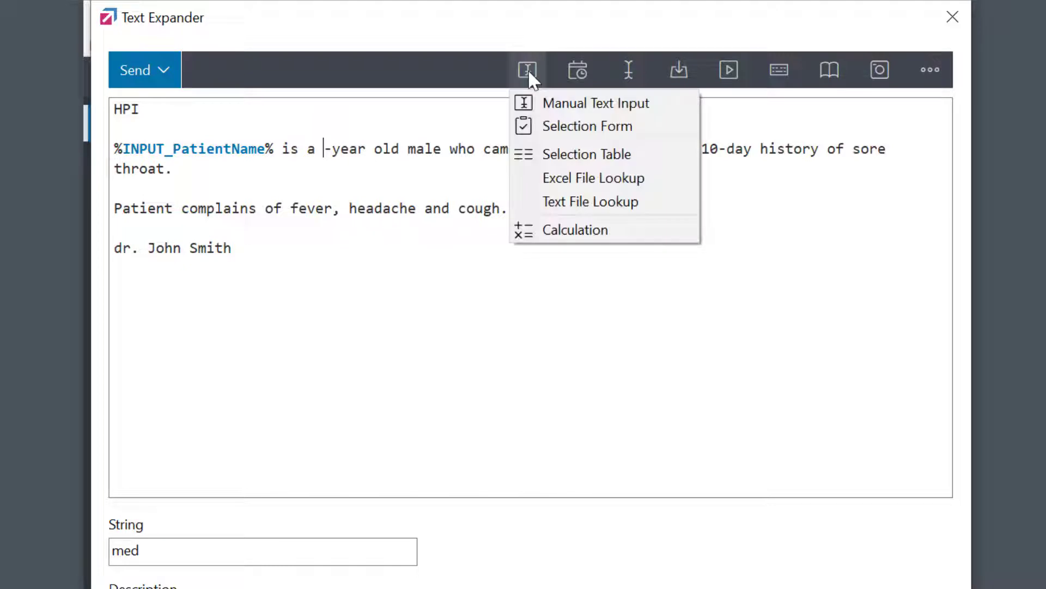
left_click(545, 103)
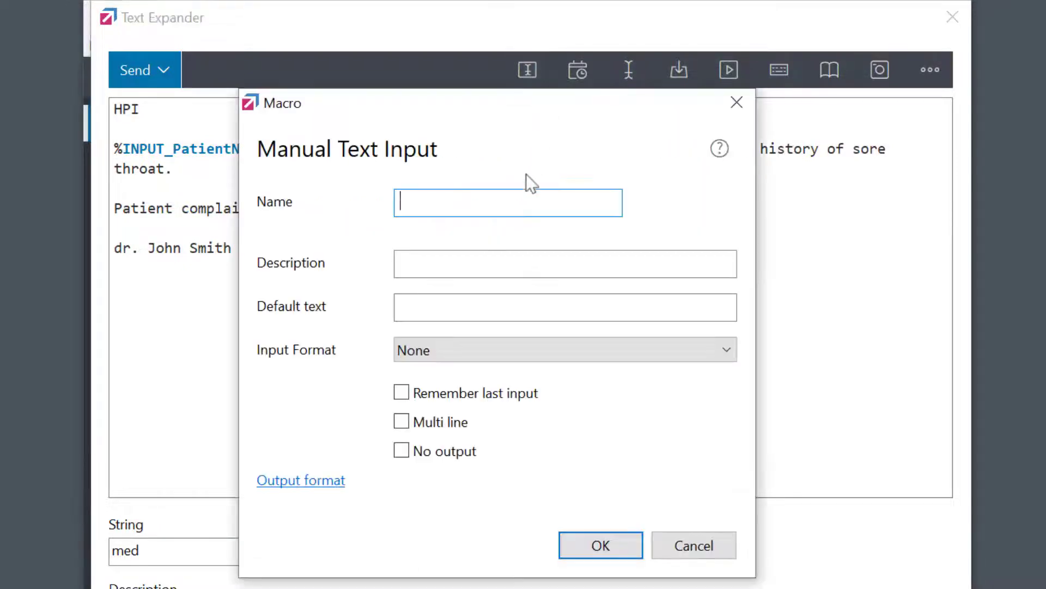
type("Age")
left_click(550, 356)
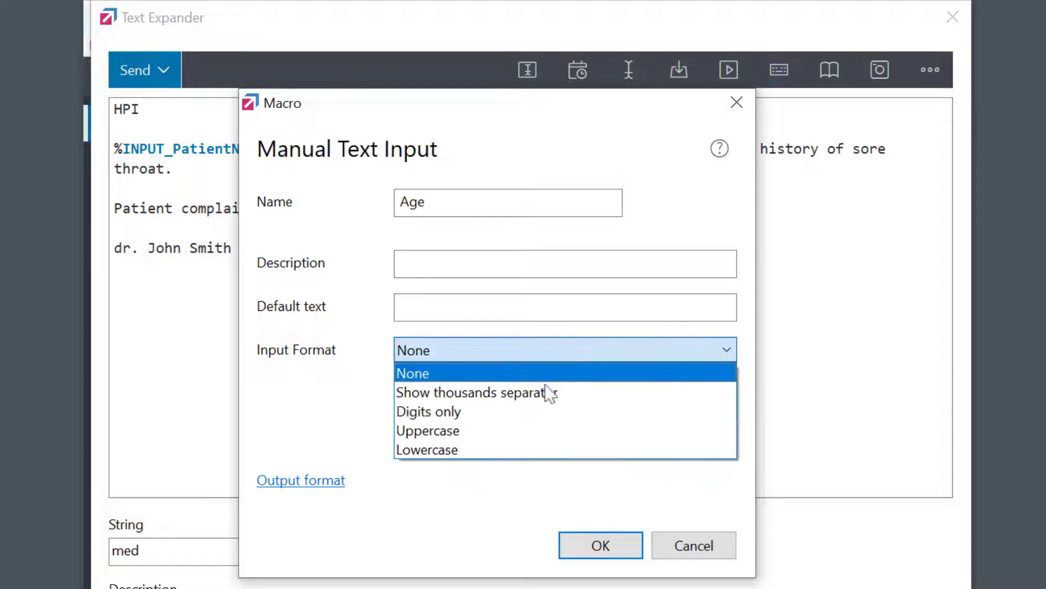
left_click(546, 412)
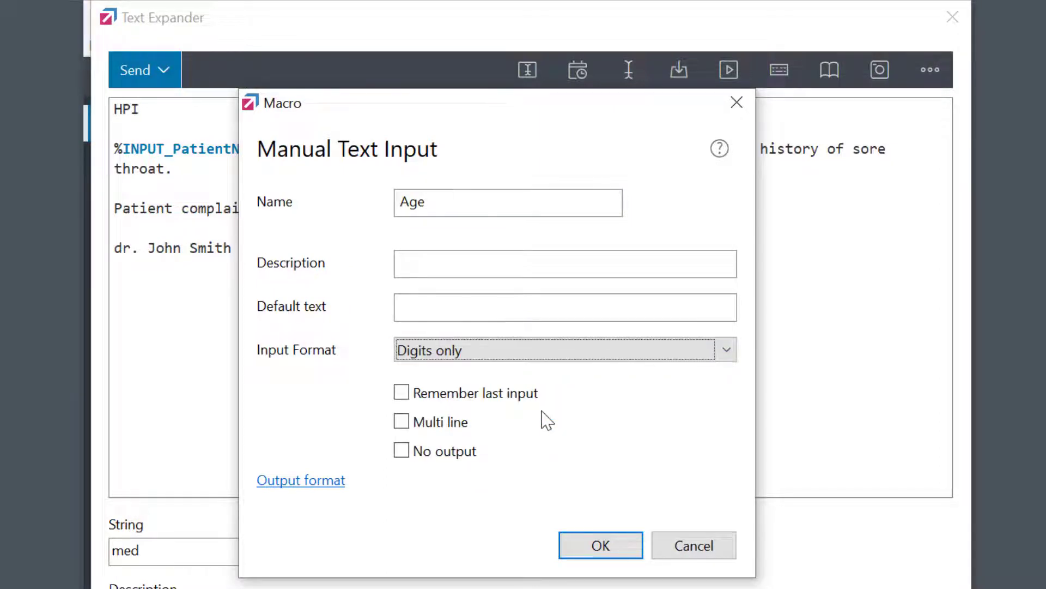
left_click(601, 547)
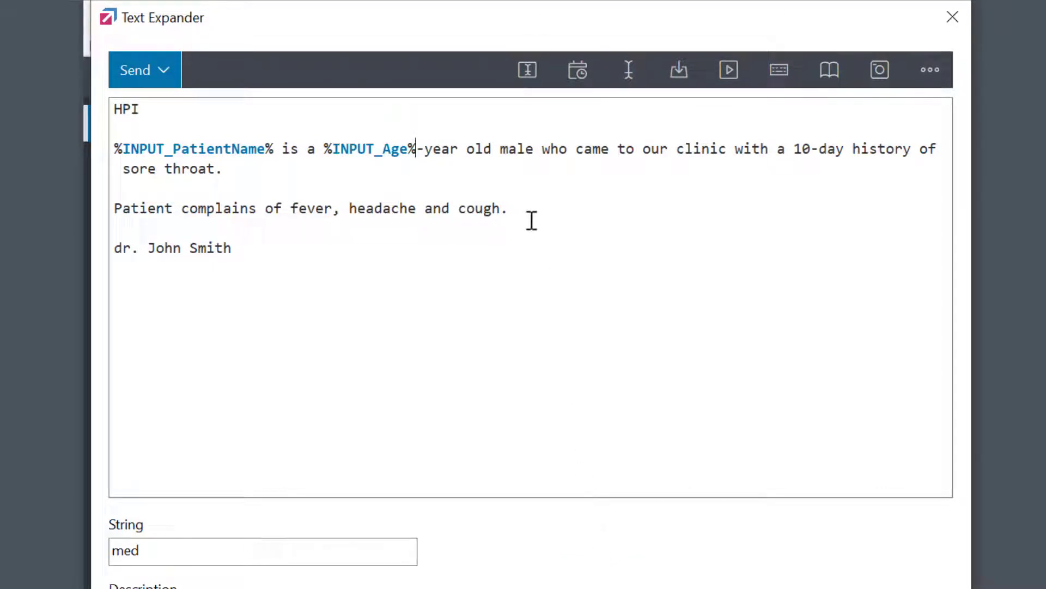
double_click(516, 149)
key("BackSpace")
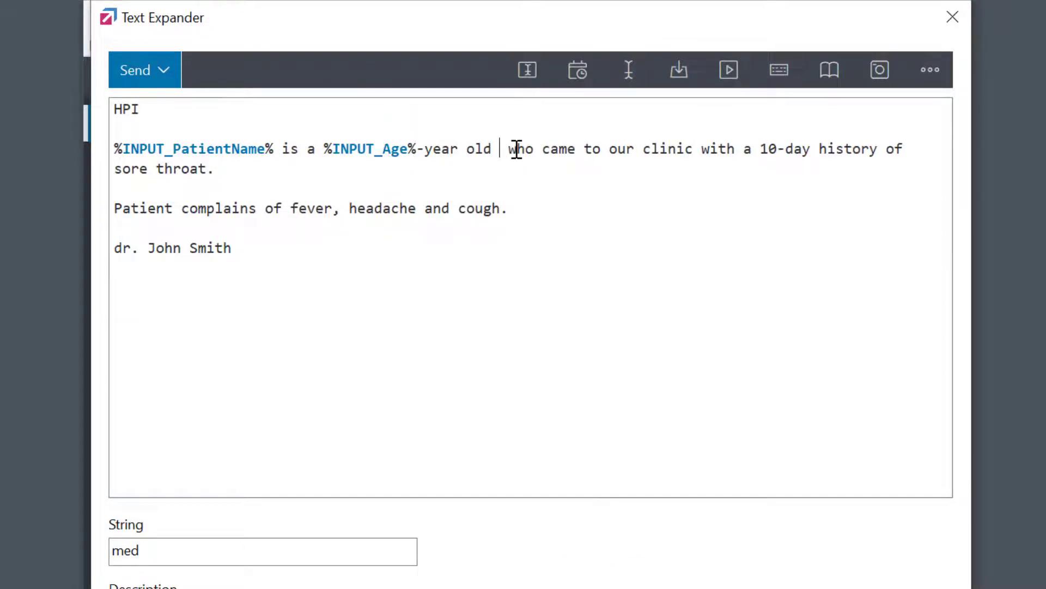
- Insert a Gender DropDownList selection field offering male and female after 'year old'
left_click(528, 72)
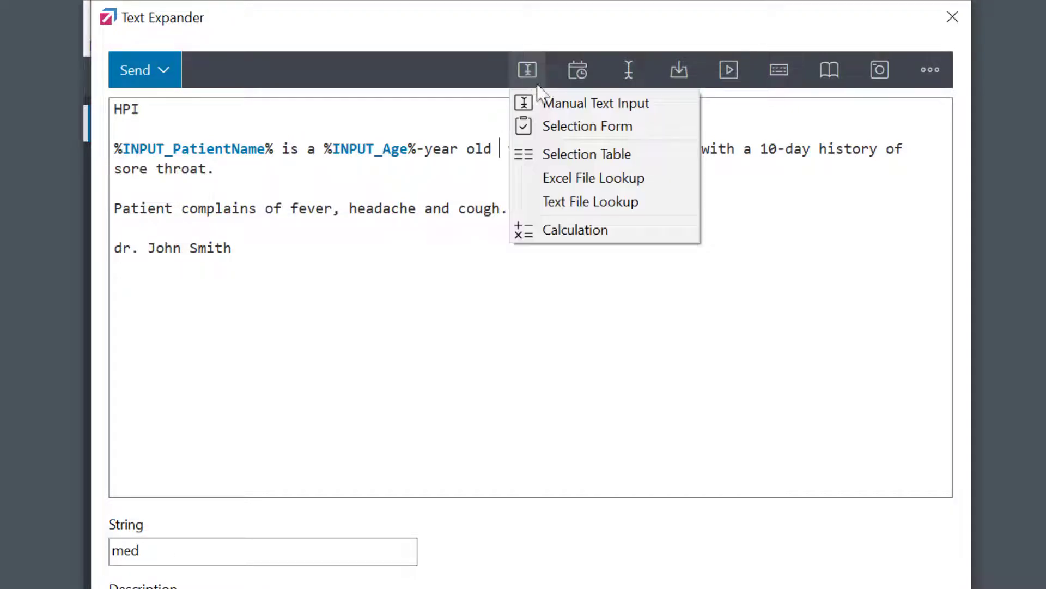
left_click(567, 130)
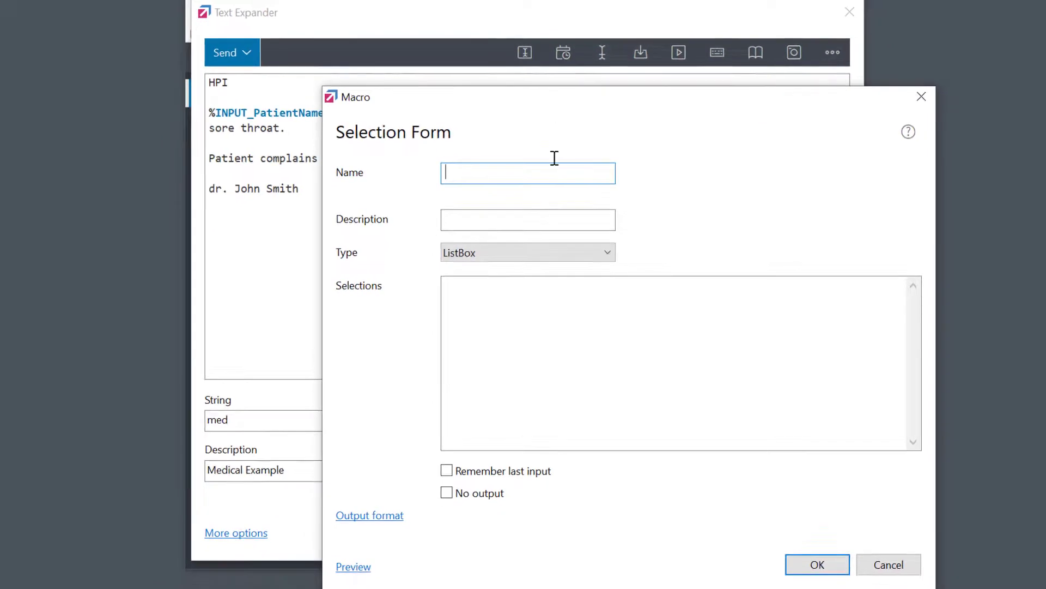
type("Gender")
left_click(523, 299)
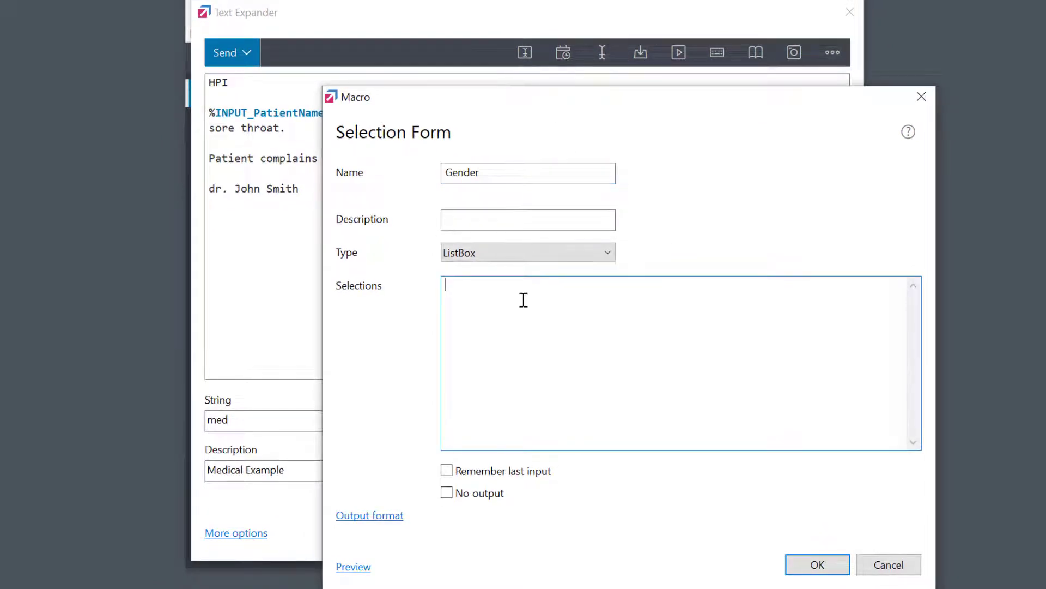
type("male")
key("Return")
type("female")
left_click_drag(516, 105, 516, 21)
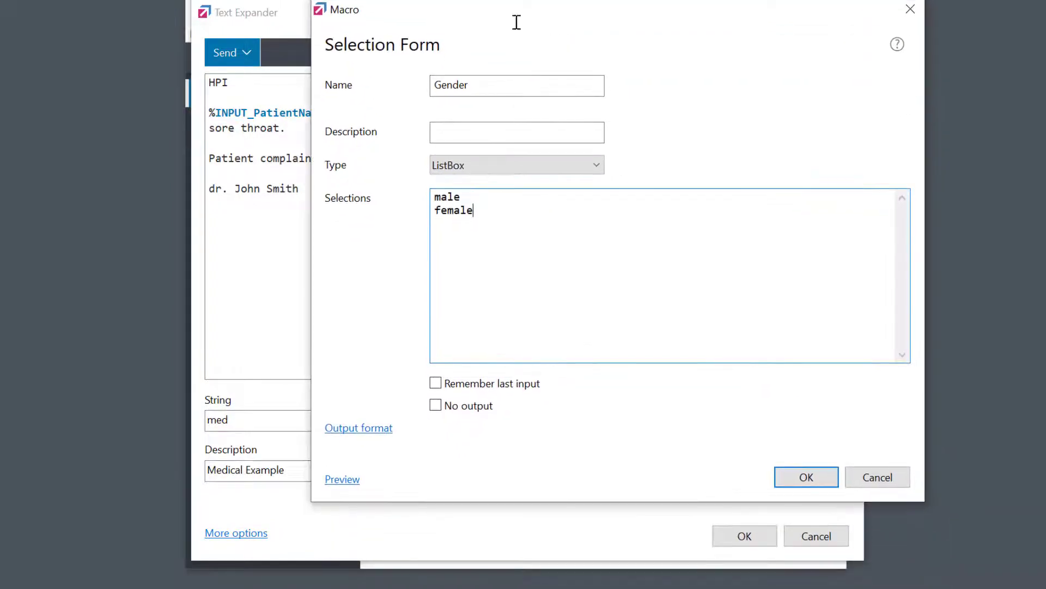
left_click(345, 479)
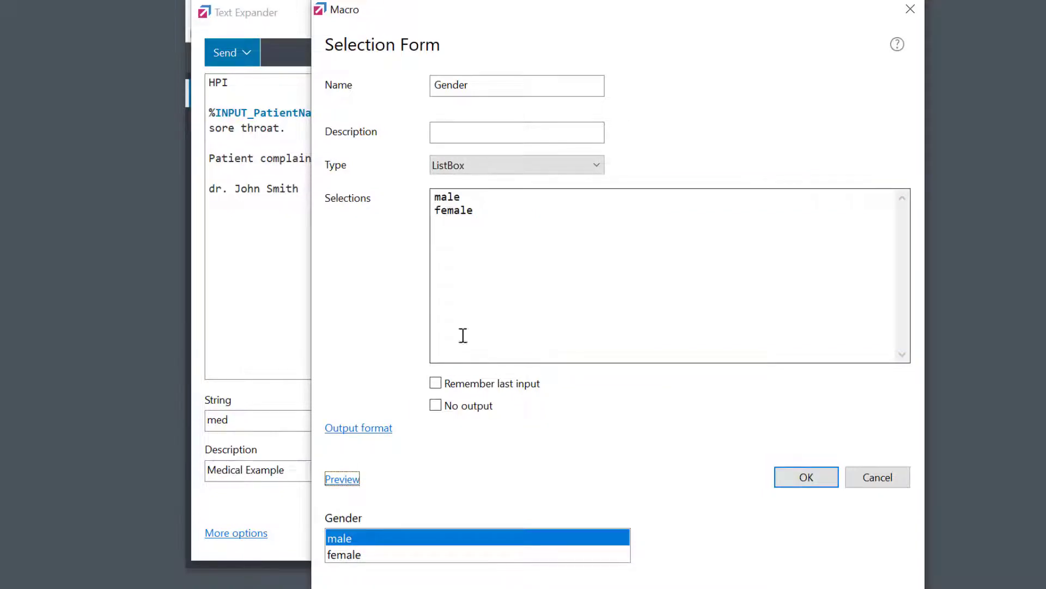
left_click(600, 167)
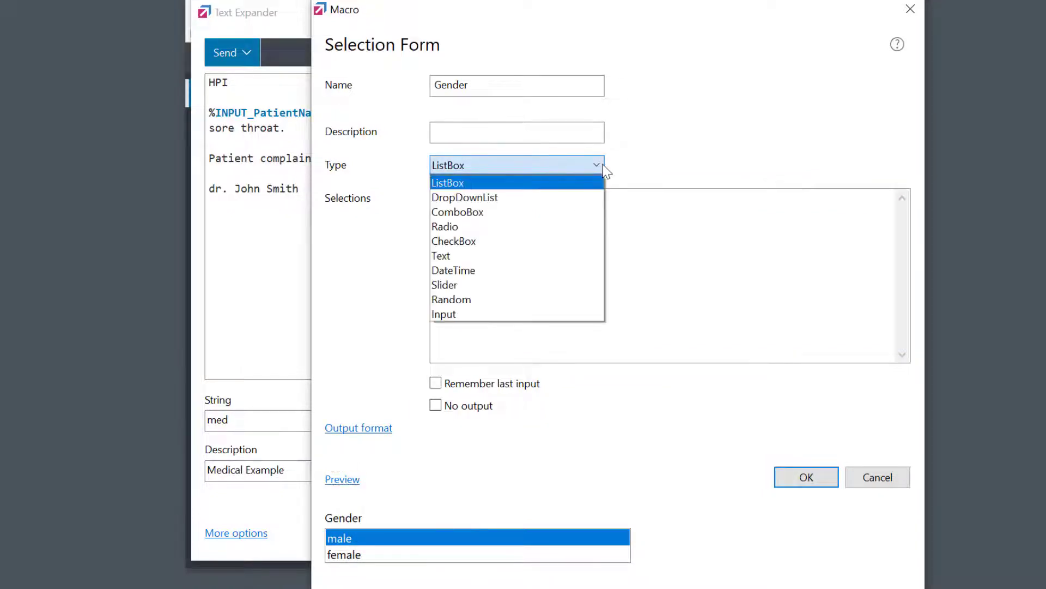
left_click(571, 207)
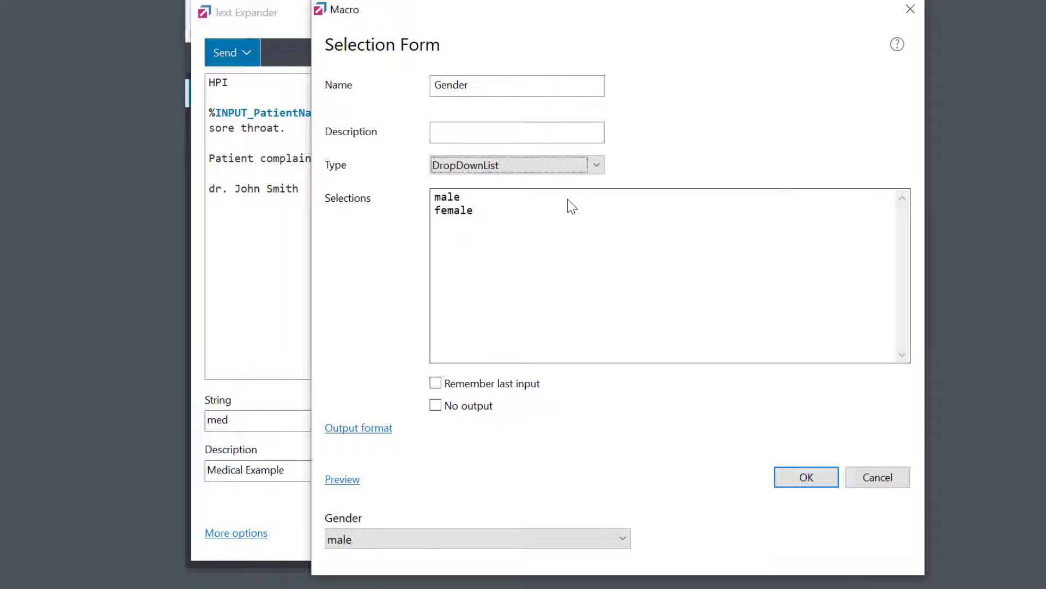
left_click(804, 477)
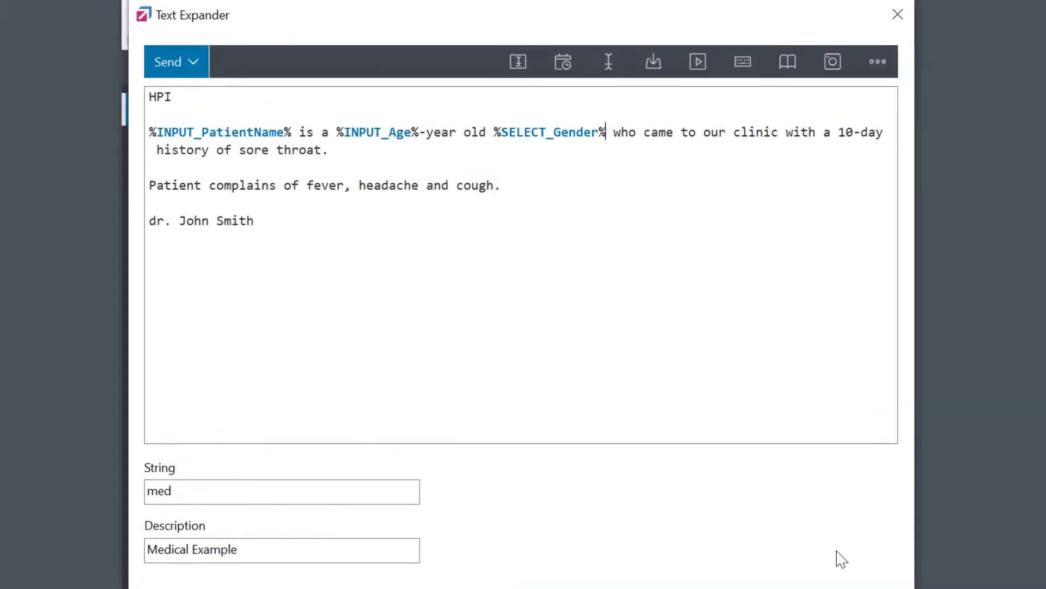
- Replace the 10 with a History slider field ranging 1-30, described 'History (days)'
double_click(841, 132)
key("BackSpace")
left_click(516, 63)
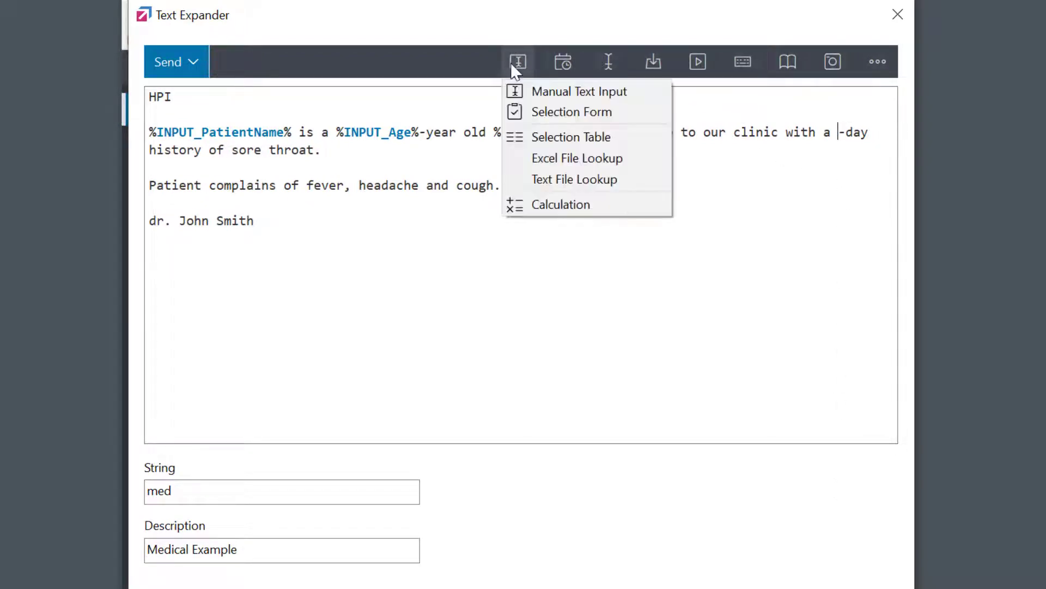
left_click(544, 112)
type("History")
left_click(504, 250)
type("History (days)")
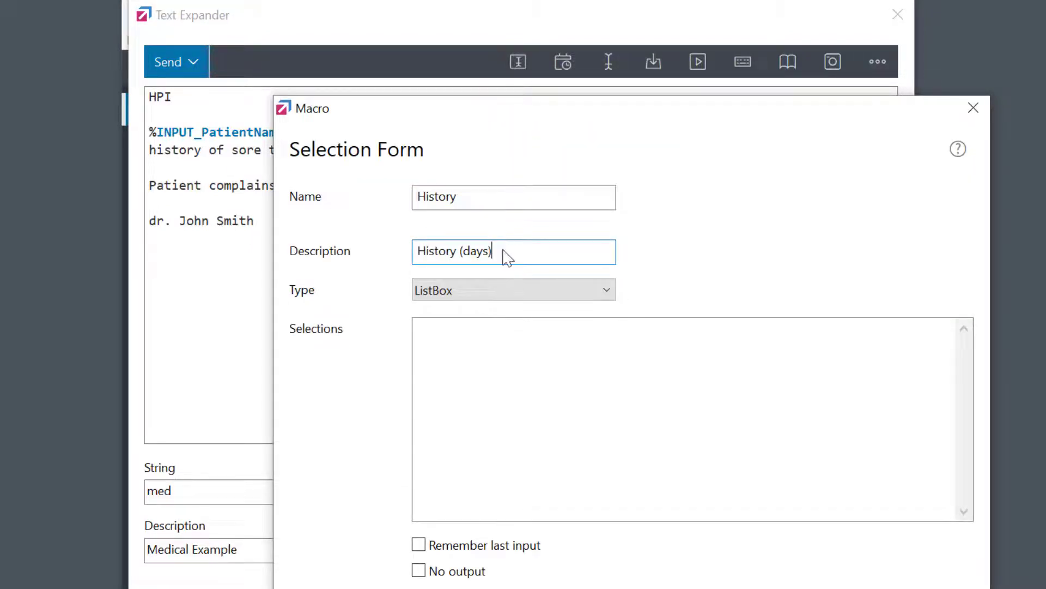
left_click(515, 297)
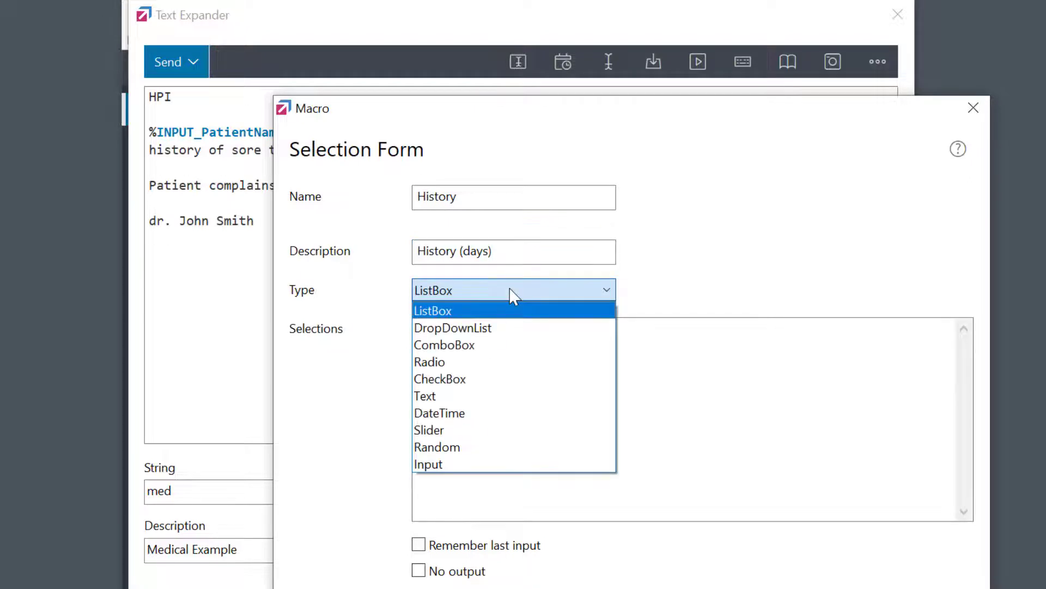
left_click(507, 430)
left_click(506, 425)
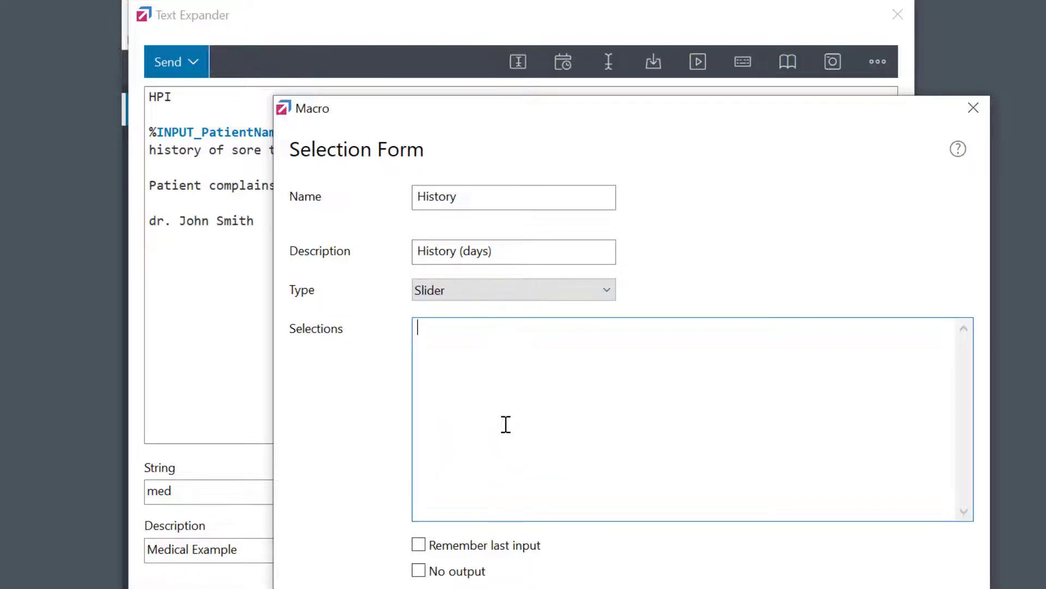
type("1-30")
key("Return")
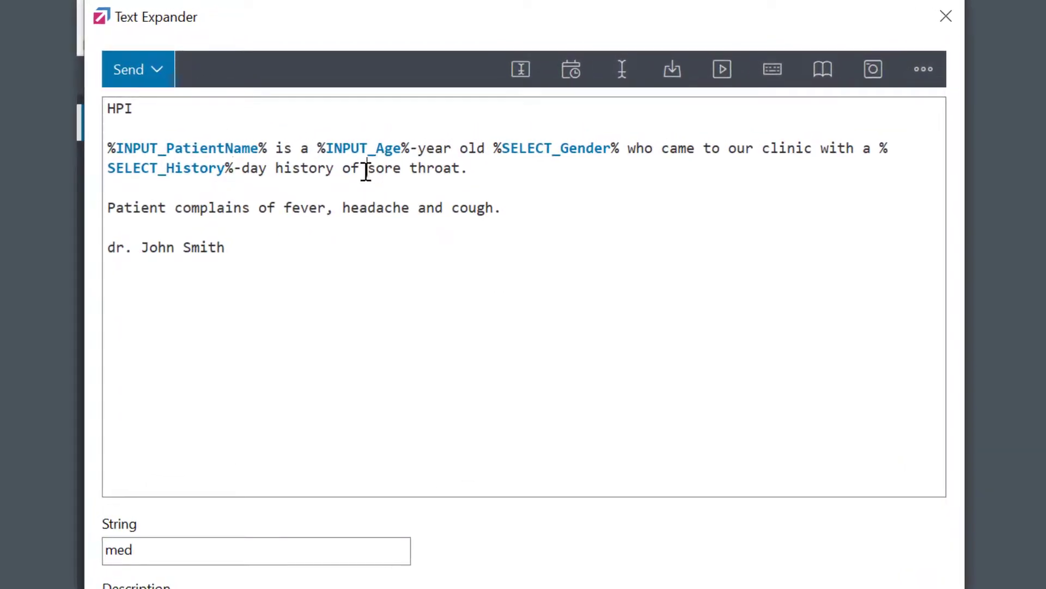
- Replace 'sore throat' with a Complaint manual text input field
left_click_drag(366, 172, 444, 173)
key("BackSpace")
left_click(522, 72)
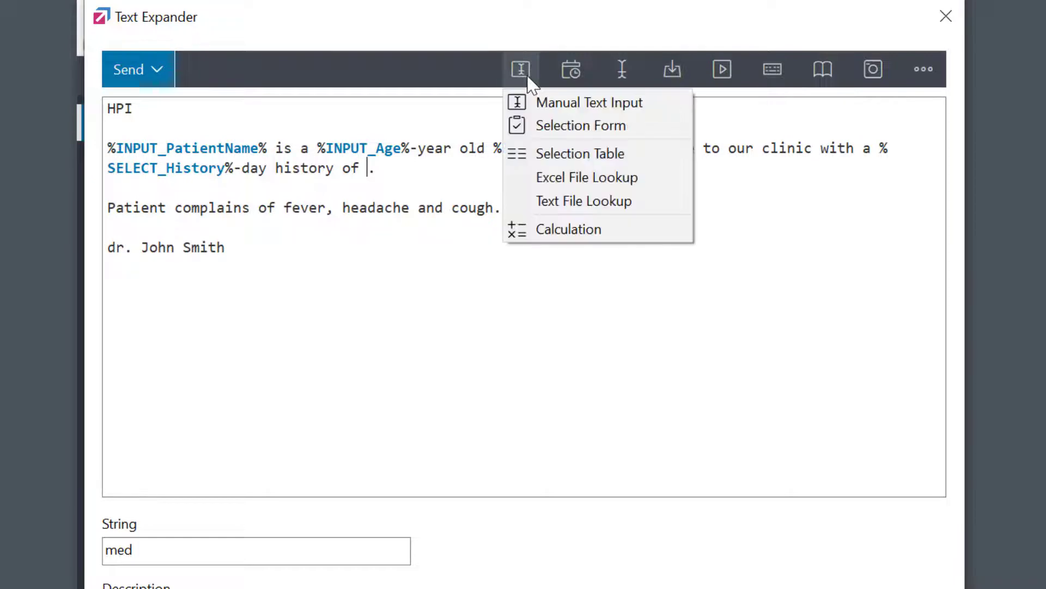
left_click(548, 106)
type("Complaint")
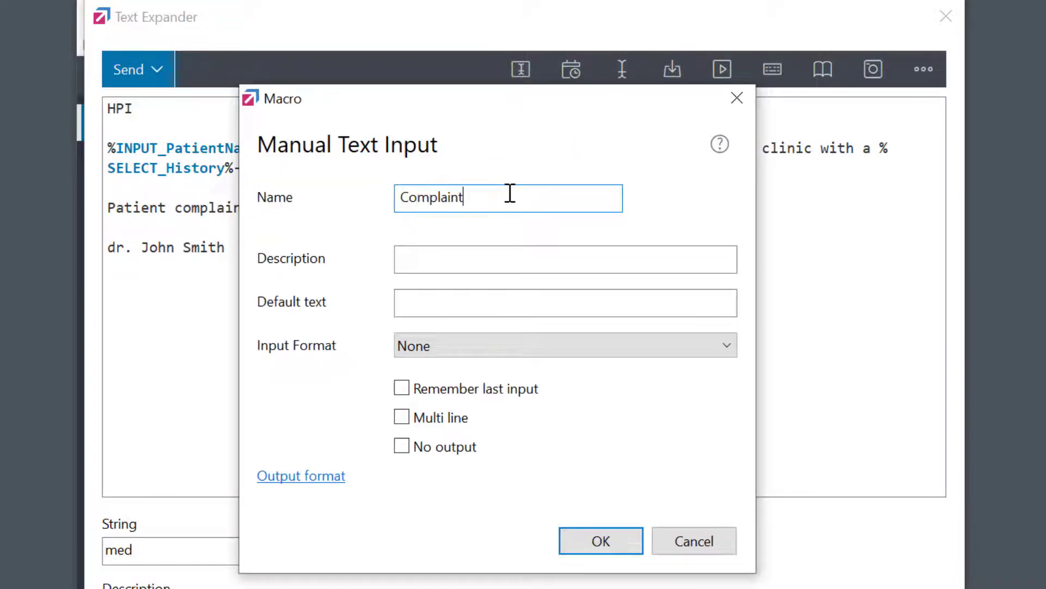
left_click(632, 547)
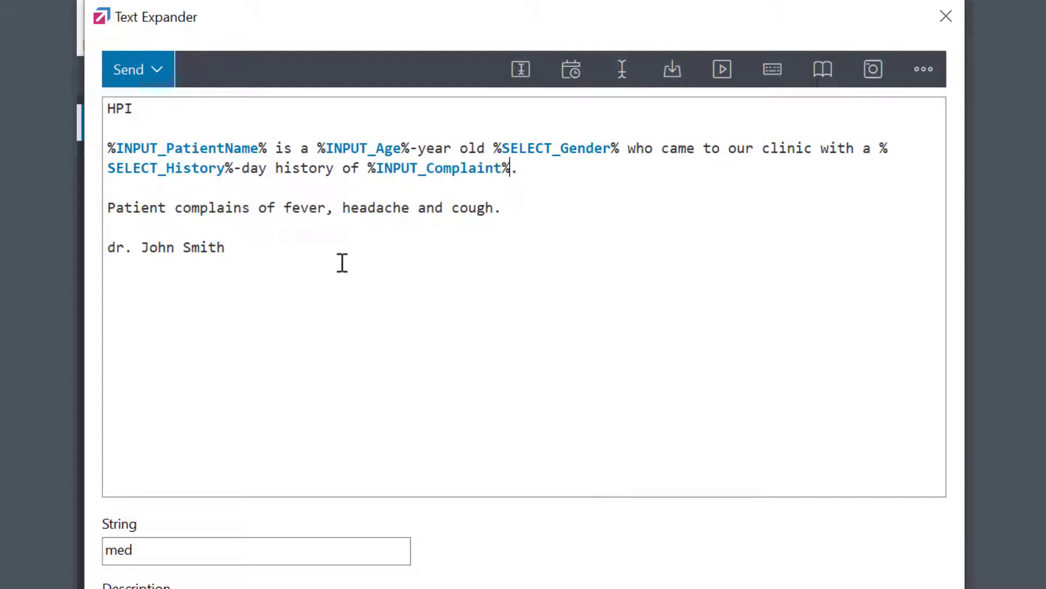
left_click_drag(283, 207, 494, 206)
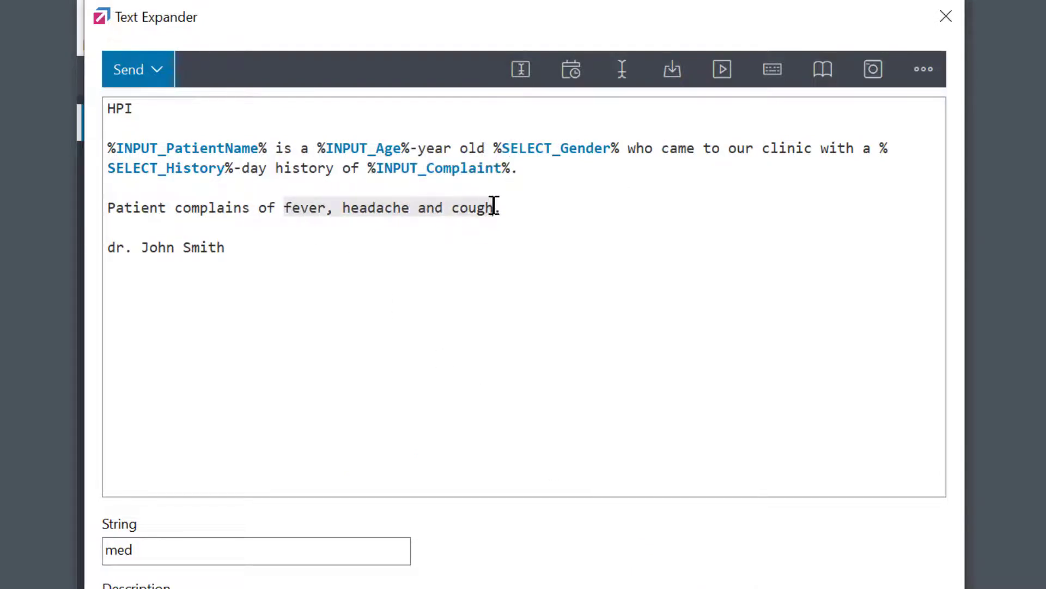
- Delete the symptom list and start a CheckBox selection field named Symptoms
key("BackSpace")
left_click(520, 70)
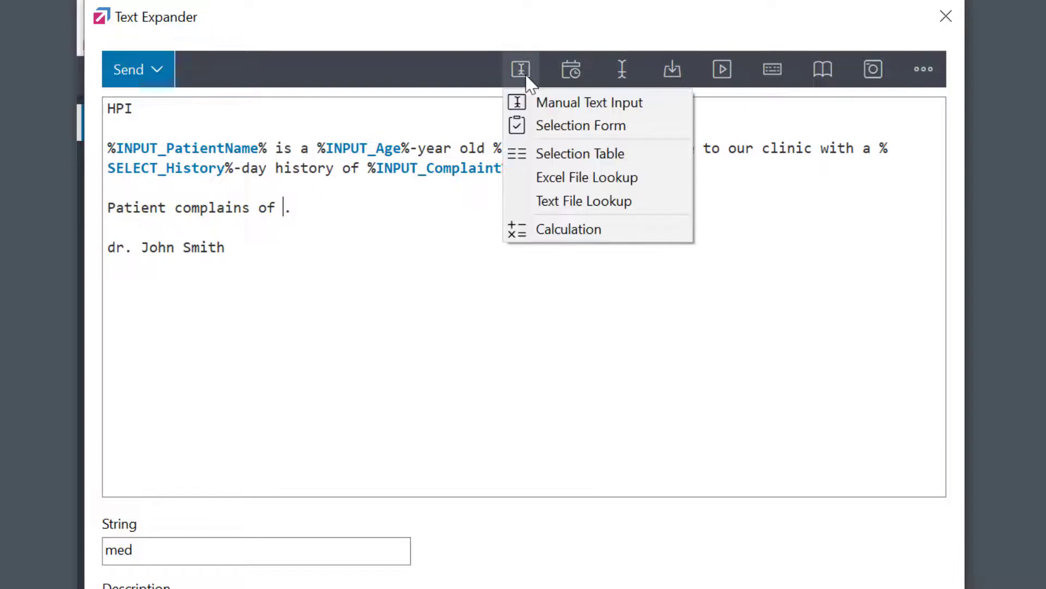
left_click(563, 126)
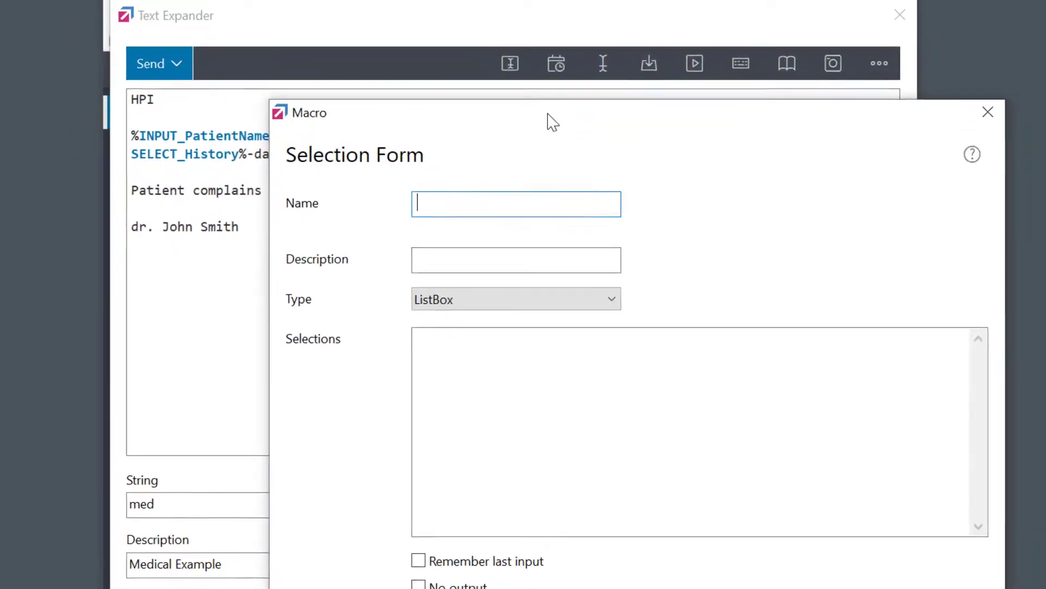
type("Symptoms")
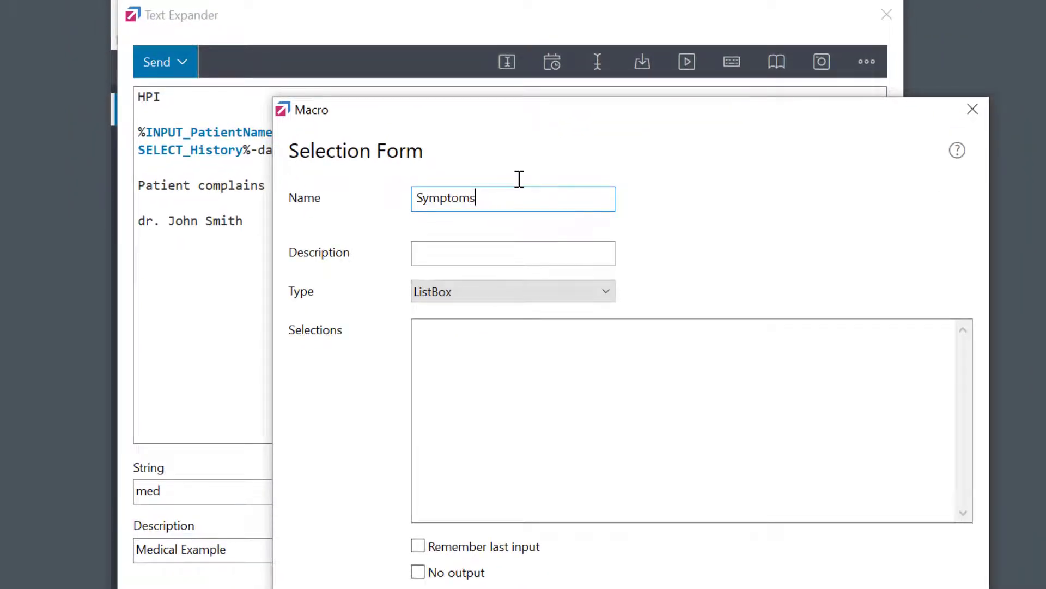
left_click(508, 295)
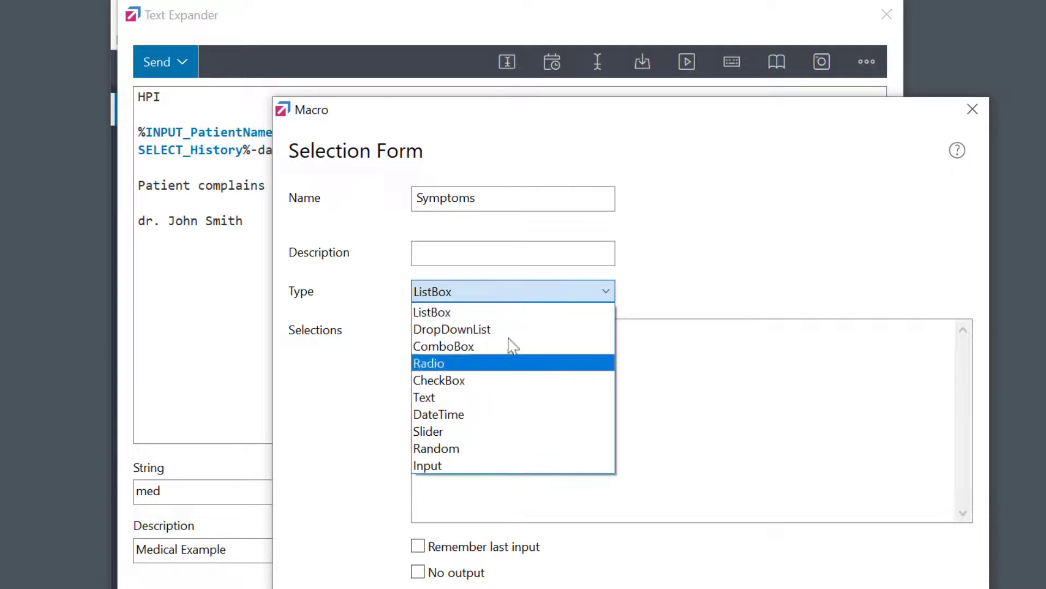
left_click(513, 381)
- Enter the choices fever, headache, earache and cough, and insert the Symptoms field
left_click(509, 382)
type("fever")
key("Return")
type("headache")
key("Return")
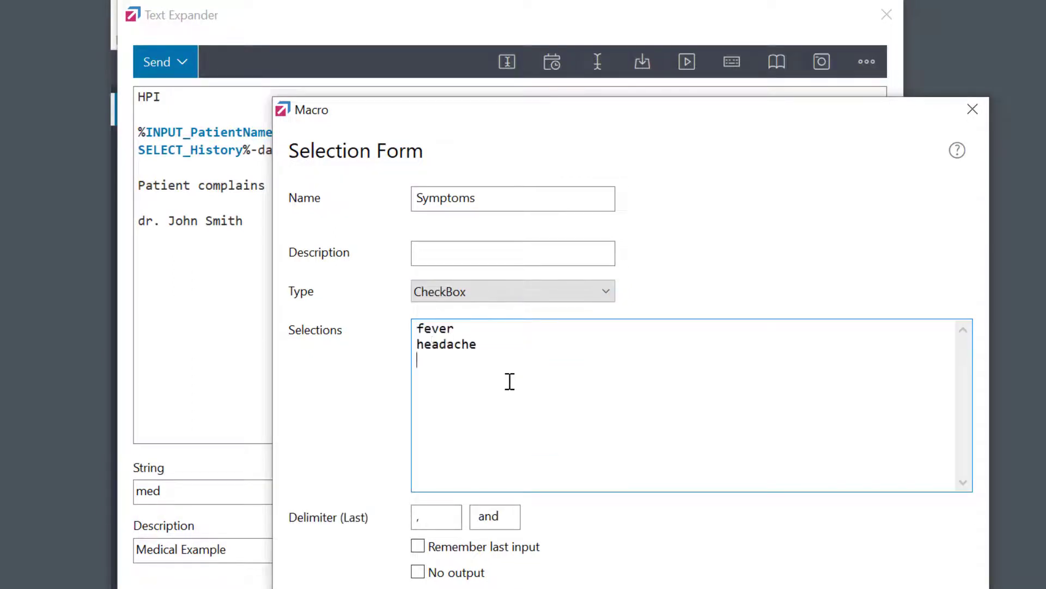
type("earache")
key("Return")
type("cough")
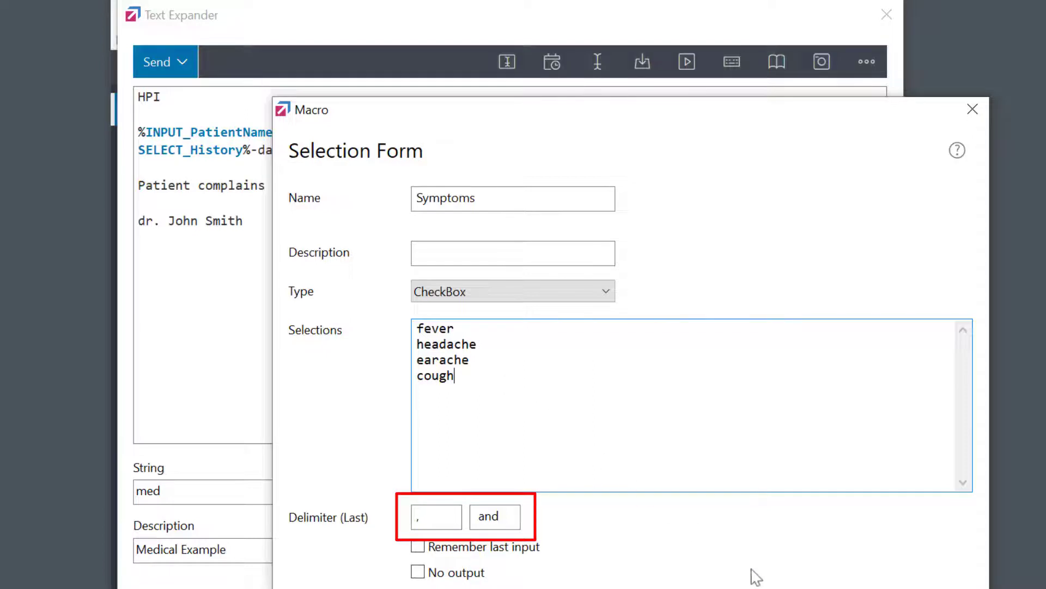
left_click(731, 587)
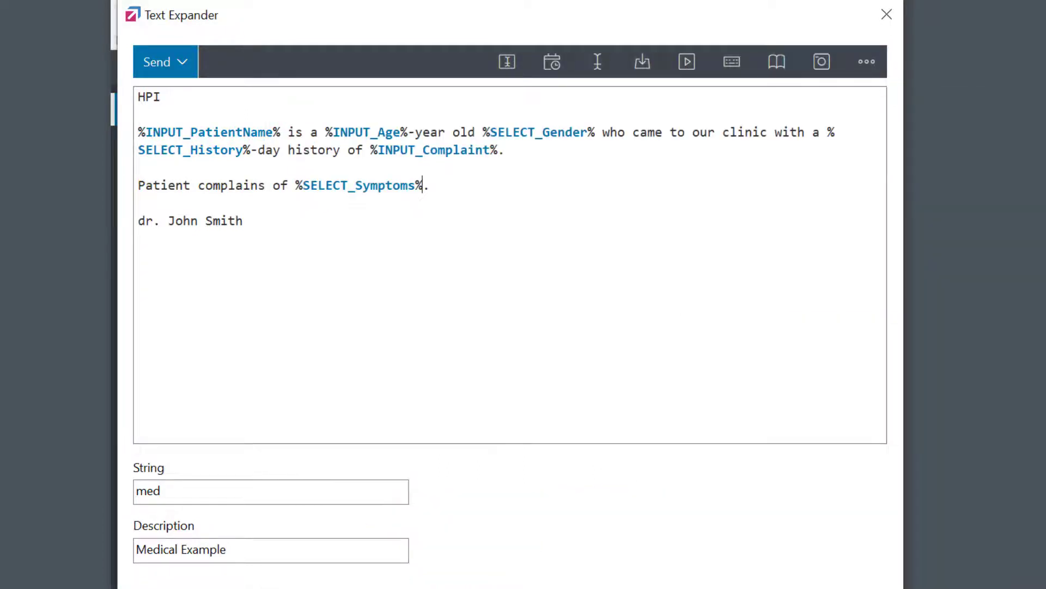
- Expand 'med' in Notepad and fill in the patient's name and age 34
key("Escape")
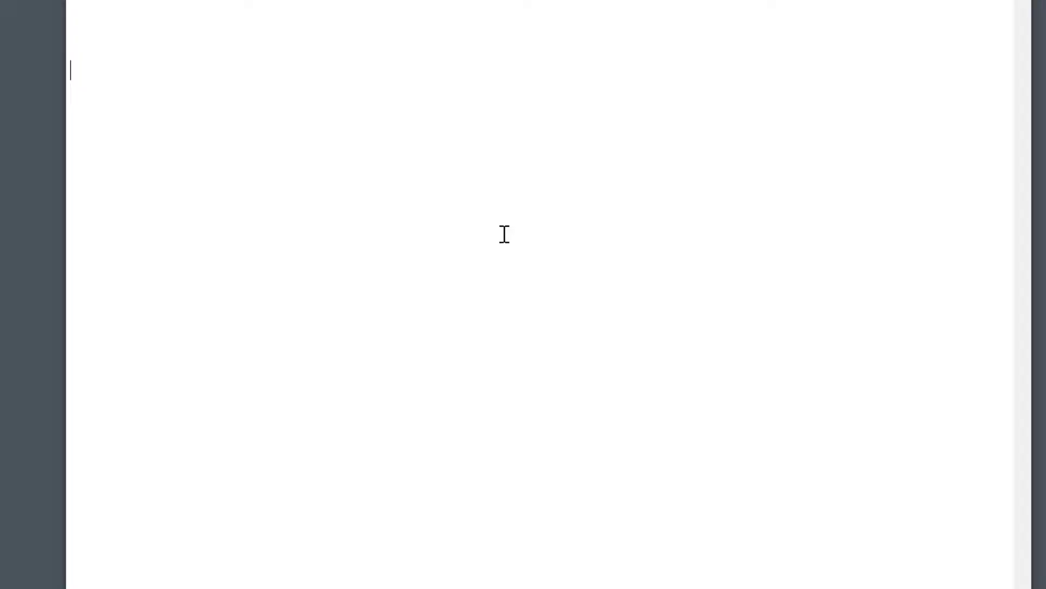
type("med")
type("George")
key("Tab")
type("34")
key("Tab")
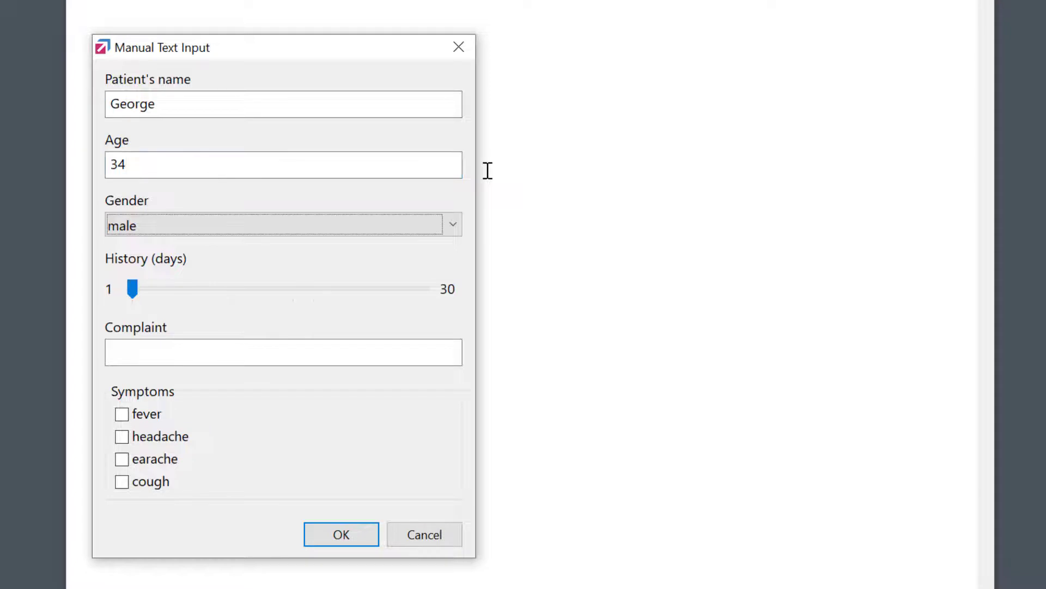
- Set history to about 10 days, complaint 'sore throat', tick fever and headache, and submit
left_click_drag(133, 292, 241, 297)
left_click(207, 347)
type("sore throat")
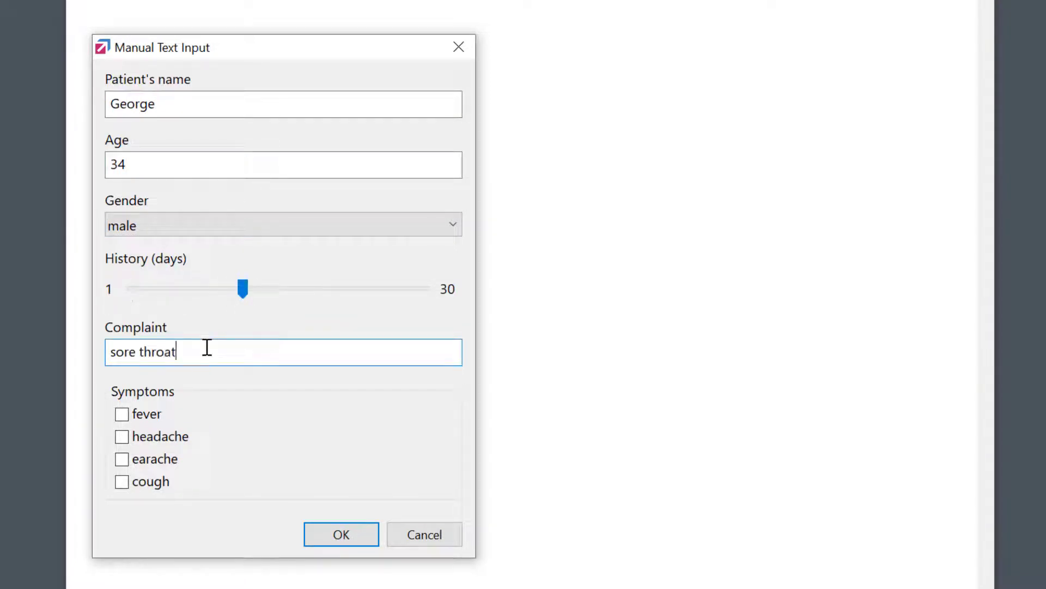
left_click(122, 414)
left_click(122, 436)
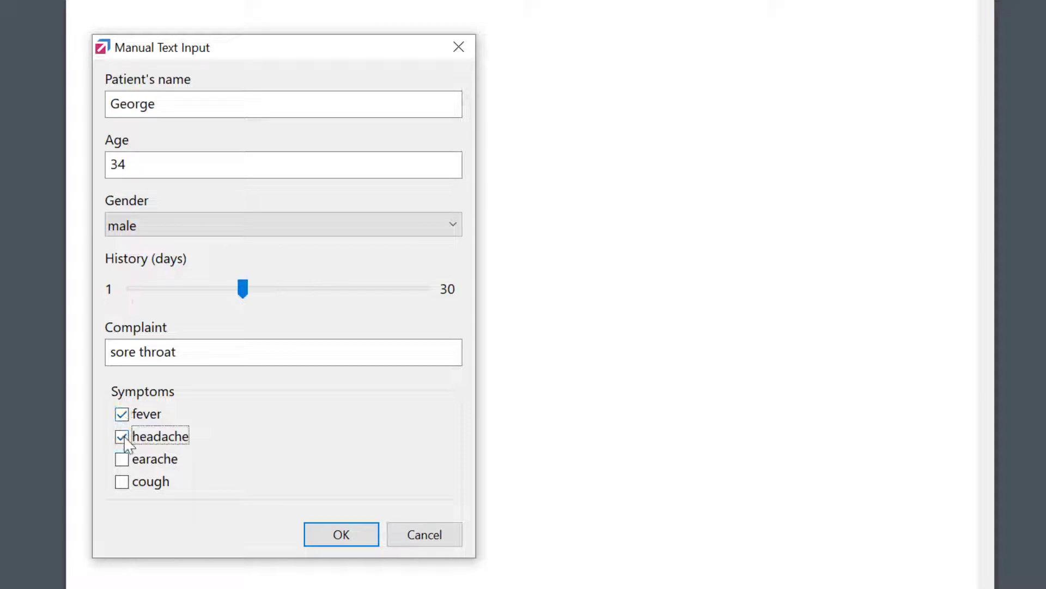
left_click(319, 537)
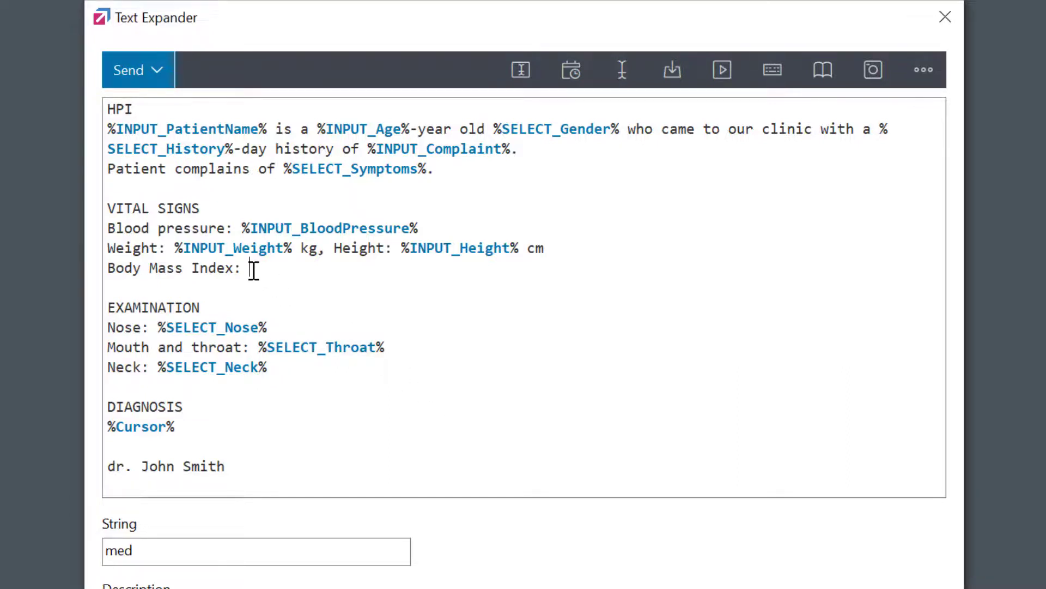
- Add a BMI calculation macro computing (INPUT_Weight)/((INPUT_Height/100)**2) after 'Body Mass Index:'
left_click(526, 76)
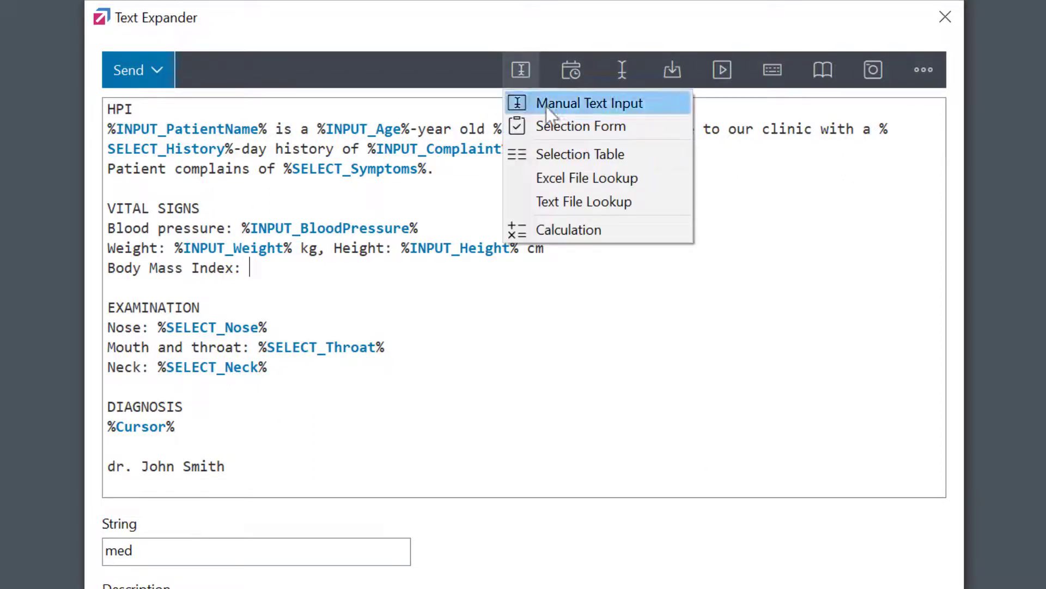
left_click(621, 236)
type("BMI")
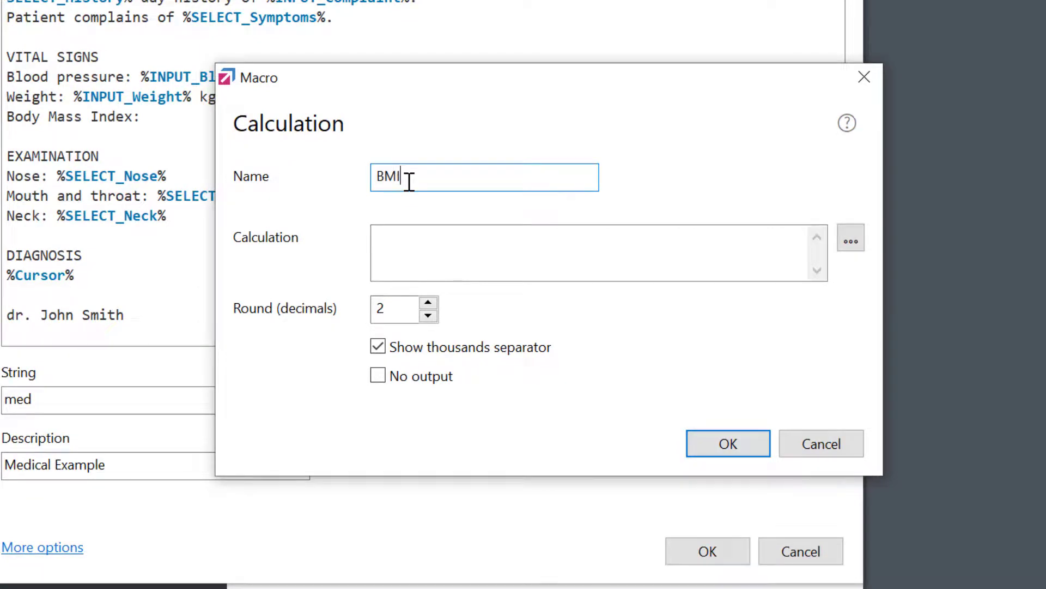
left_click(410, 231)
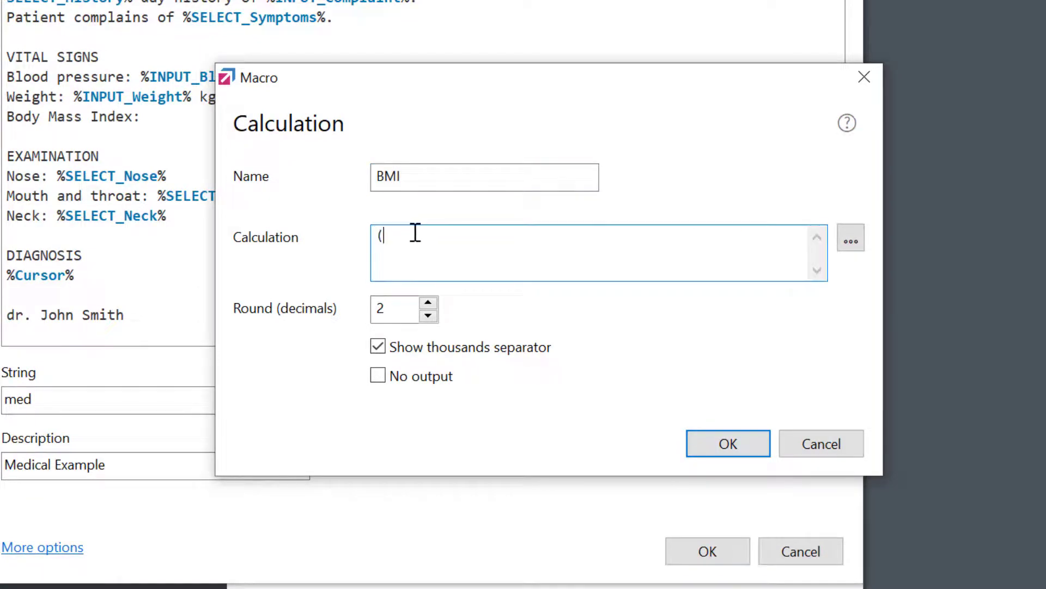
left_click(860, 246)
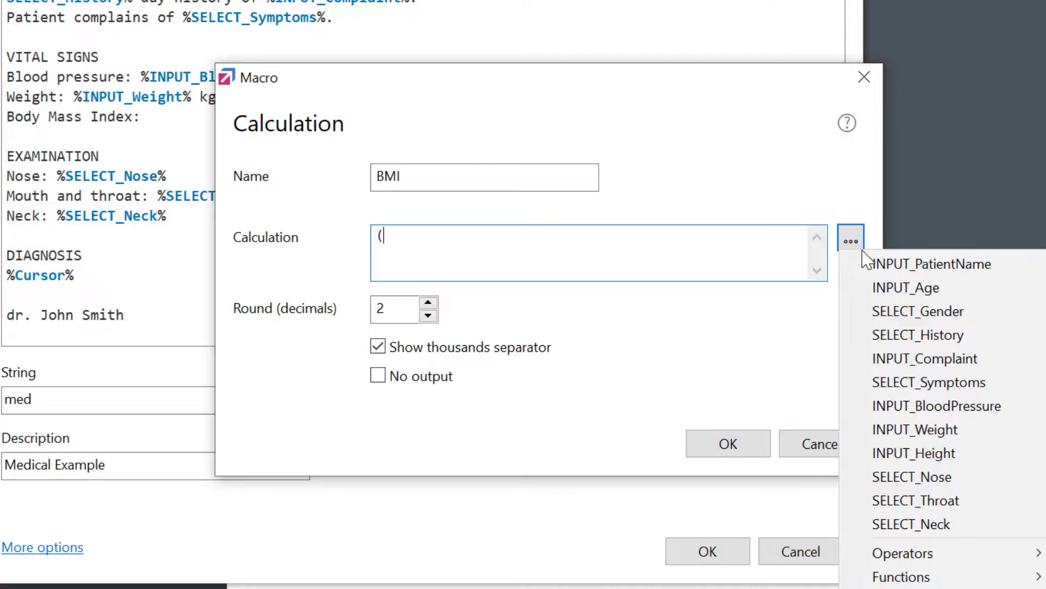
left_click(958, 436)
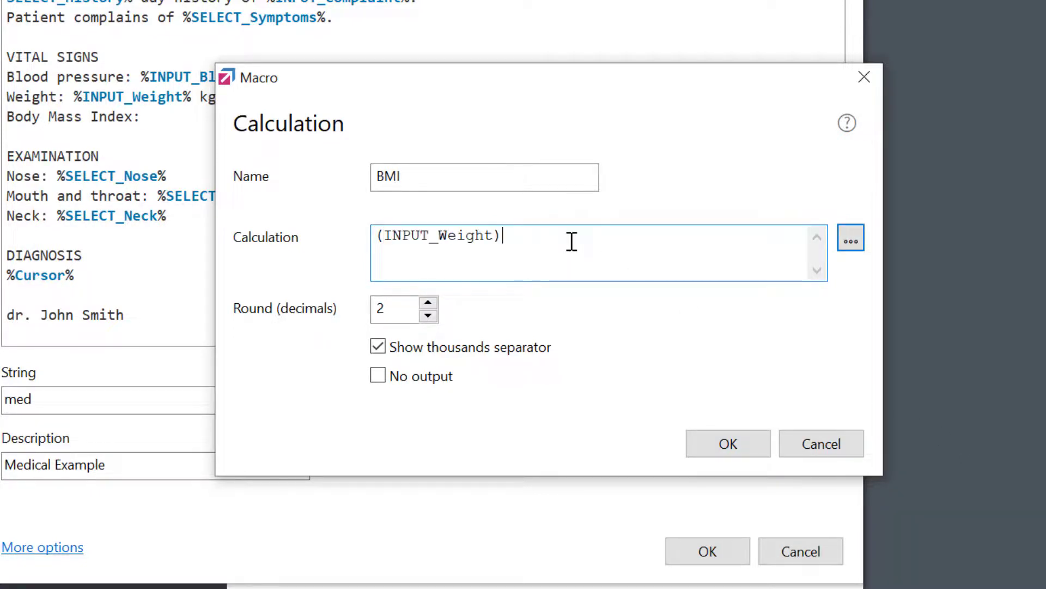
type(")/((")
left_click(850, 240)
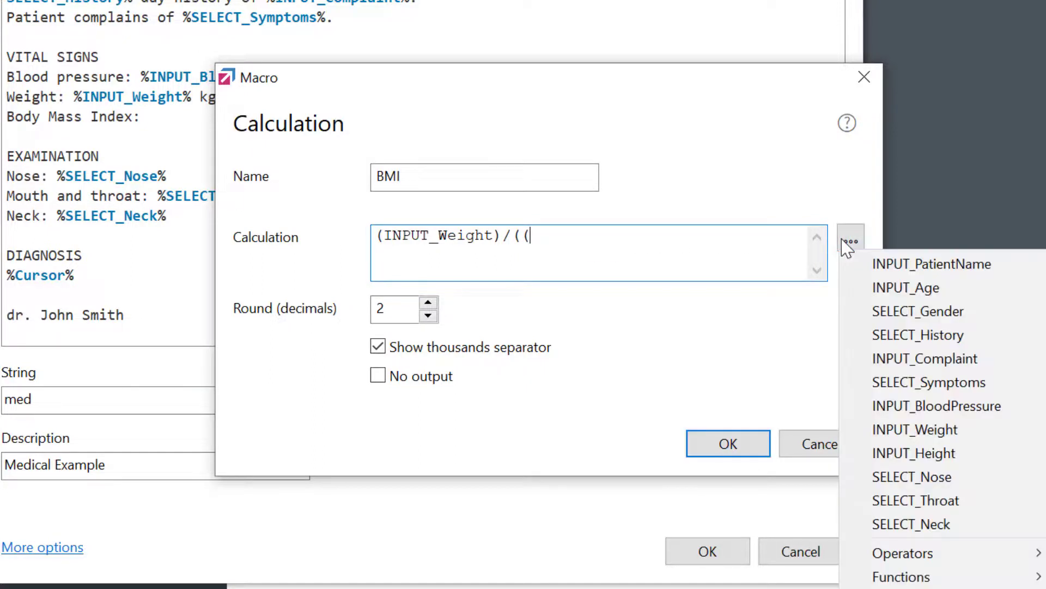
left_click(964, 464)
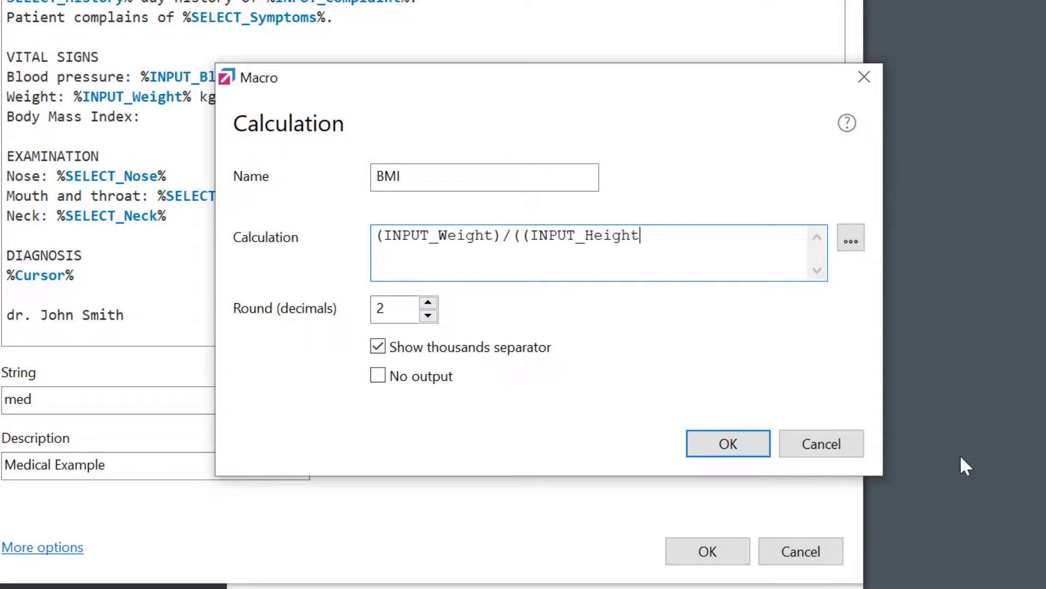
type("/100)**2")
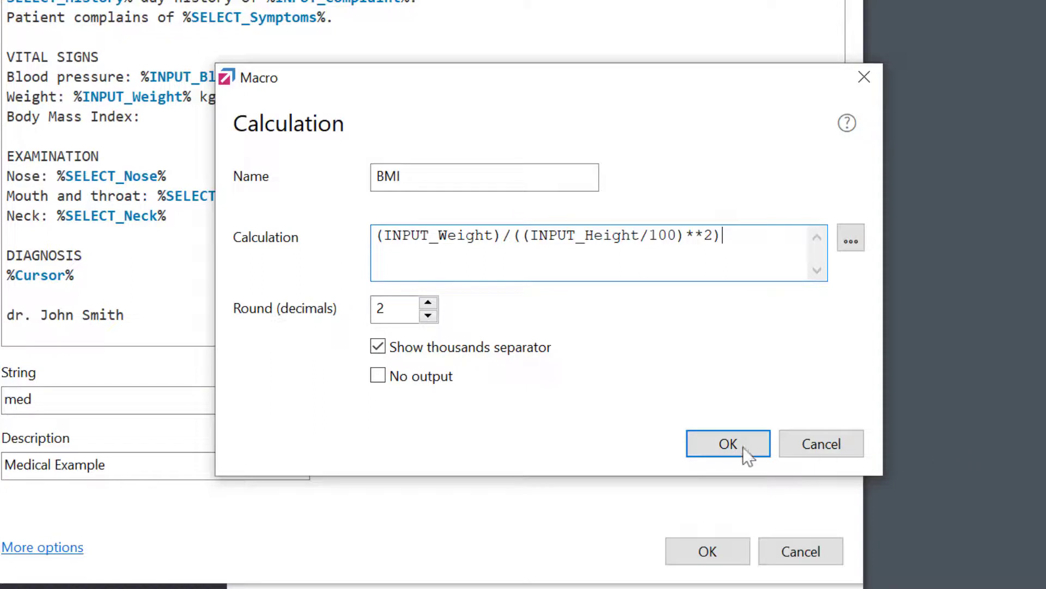
left_click(729, 444)
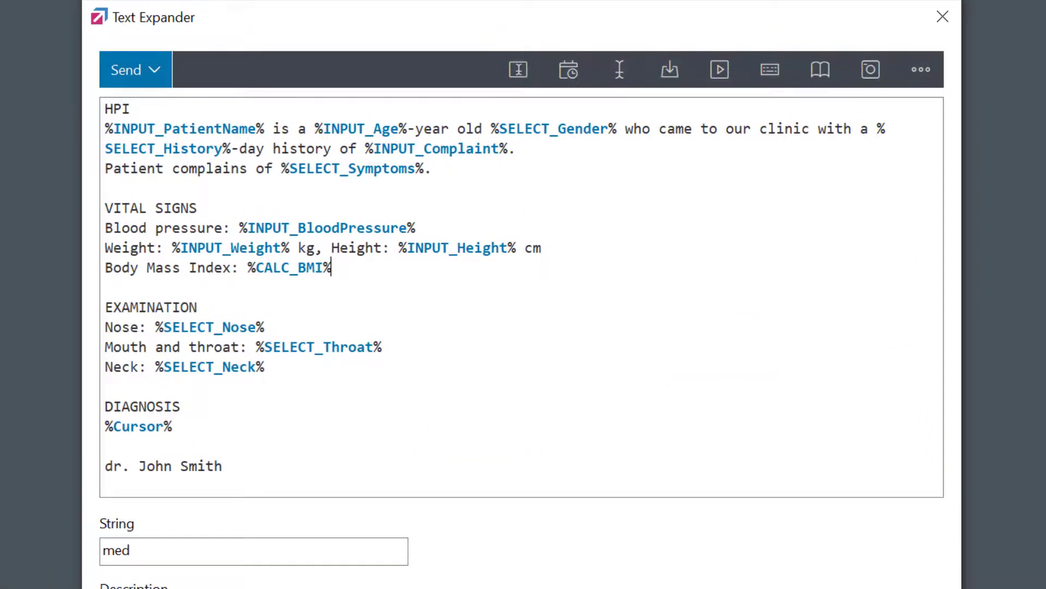
- Prefix the SELECT_Nose options with the labels 'Normal::' and 'Abnormal::'
left_click(206, 331)
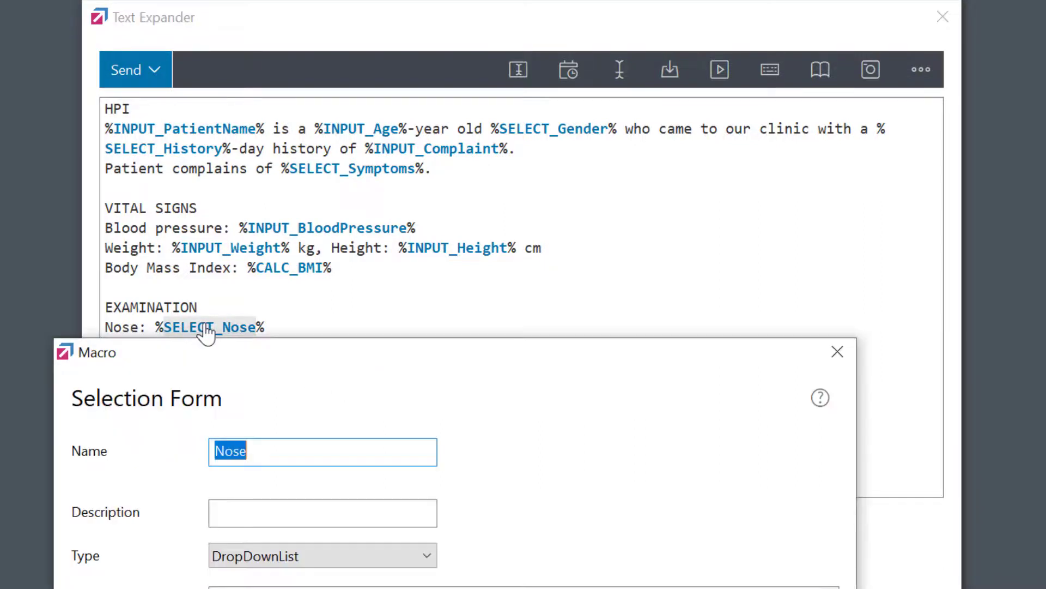
left_click_drag(234, 355, 263, 22)
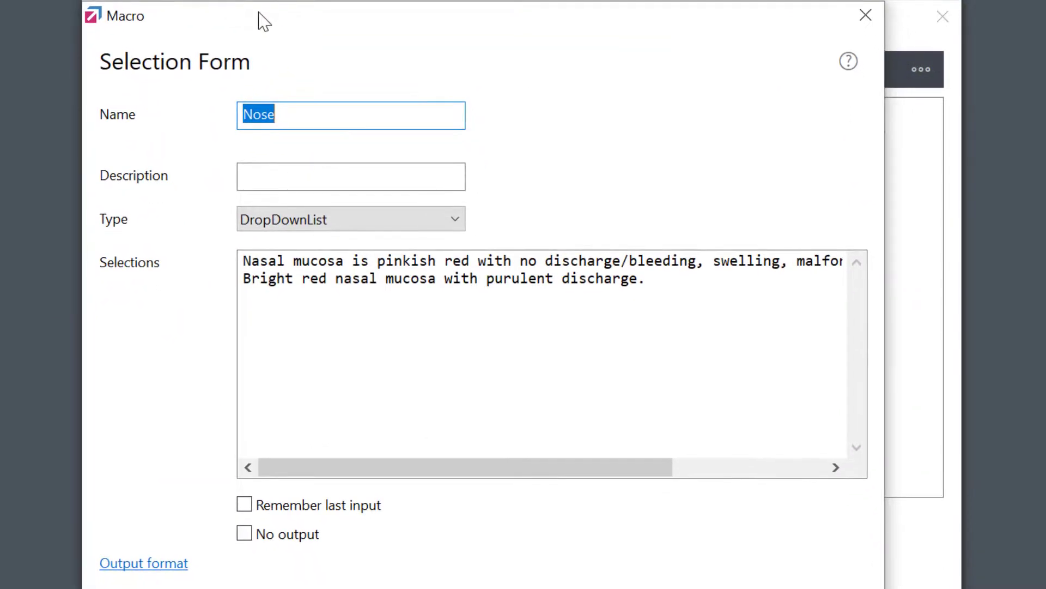
left_click(244, 257)
type("Normal::")
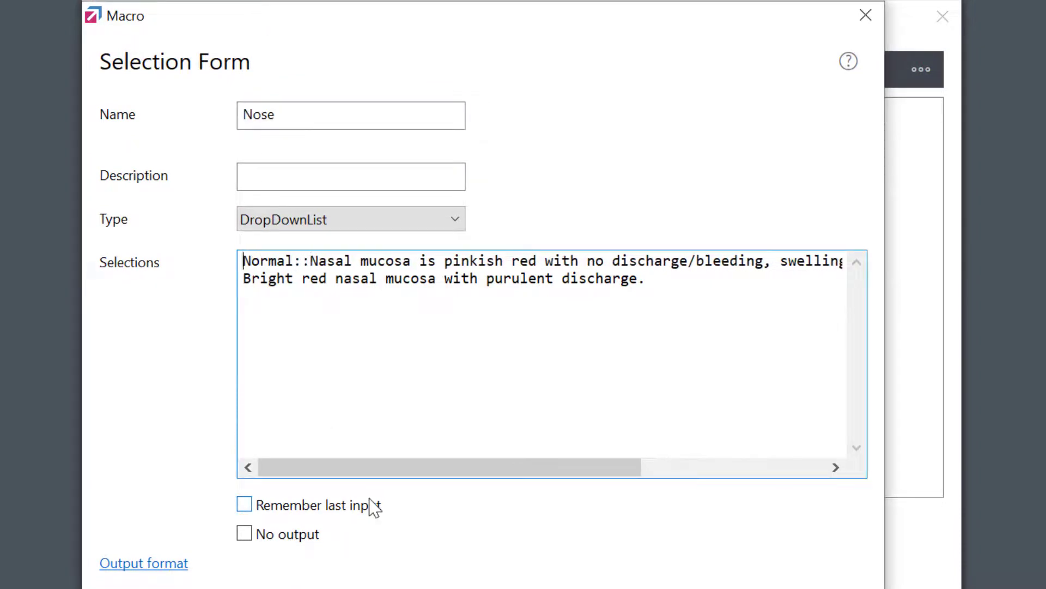
left_click(244, 279)
type("Abnormal")
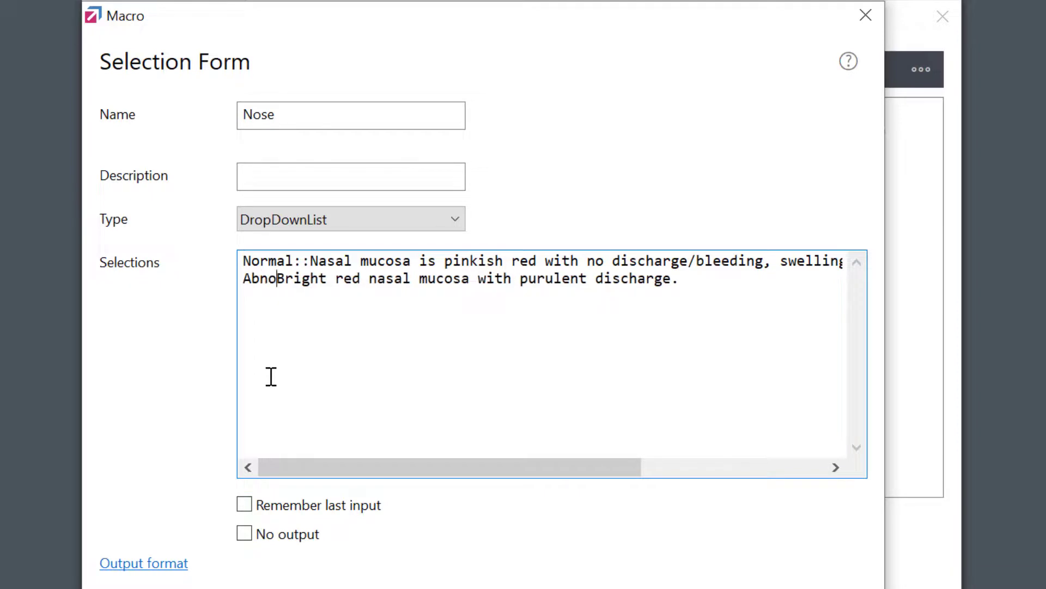
type("::")
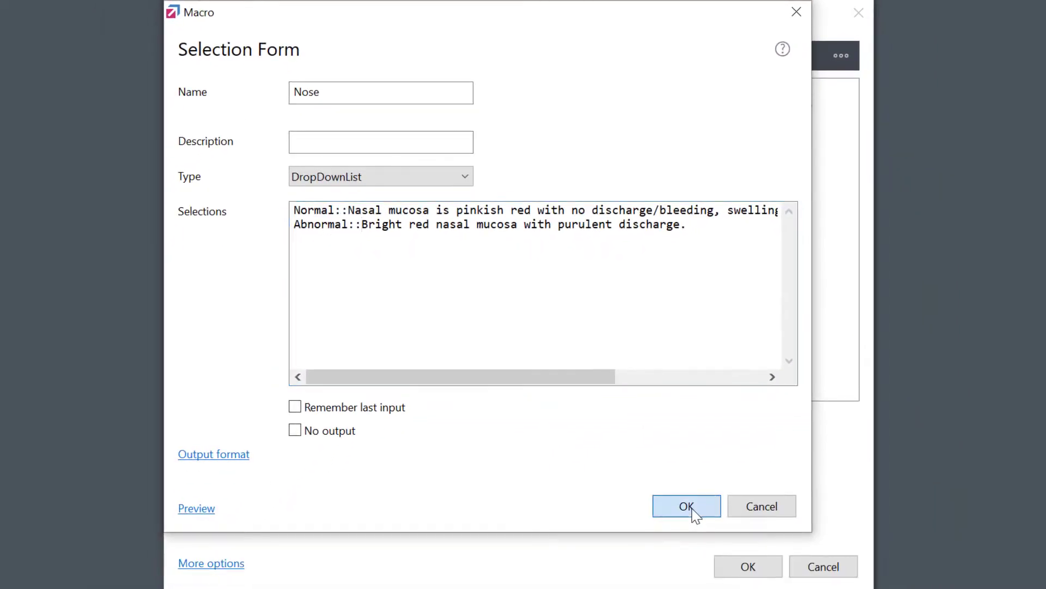
left_click(688, 505)
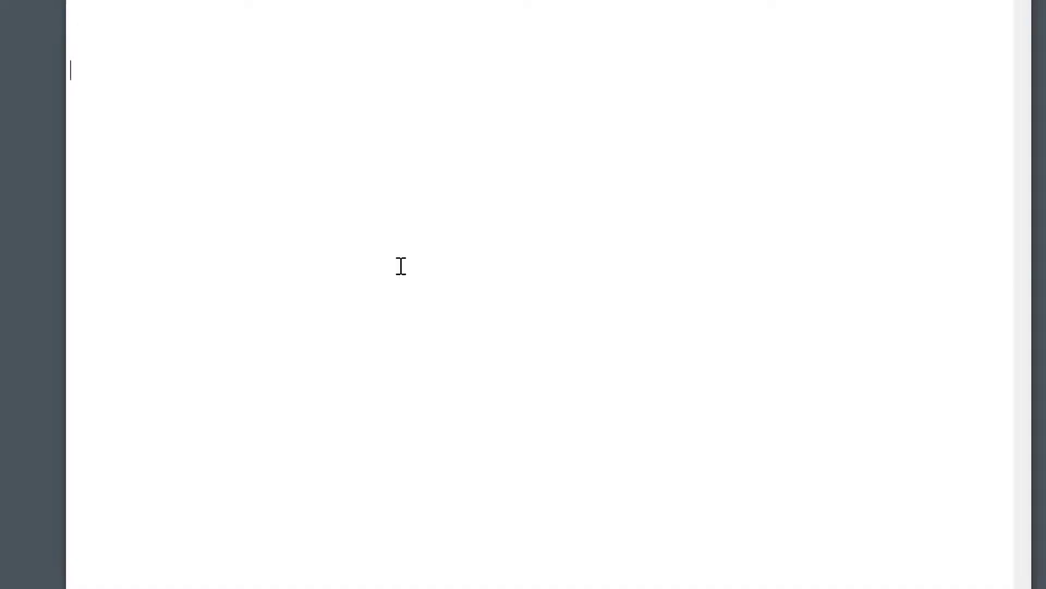
- Expand the med snippet, entering the patient's name, age 34 and a history of about 12 days
type("m")
type("edGeorge")
key("Tab")
type("34")
key("Tab")
left_click_drag(133, 289, 248, 292)
- Enter the complaint 'sore throat' and tick the fever and headache symptoms
left_click(187, 352)
type("sore throat")
left_click(122, 414)
left_click(122, 436)
scroll(185, 399, "down", 8)
- Fill in blood pressure 160/90, weight 86 and height 190
left_click(173, 156)
type("160/90")
key("Tab")
type("86")
key("Tab")
type("190")
key("Tab")
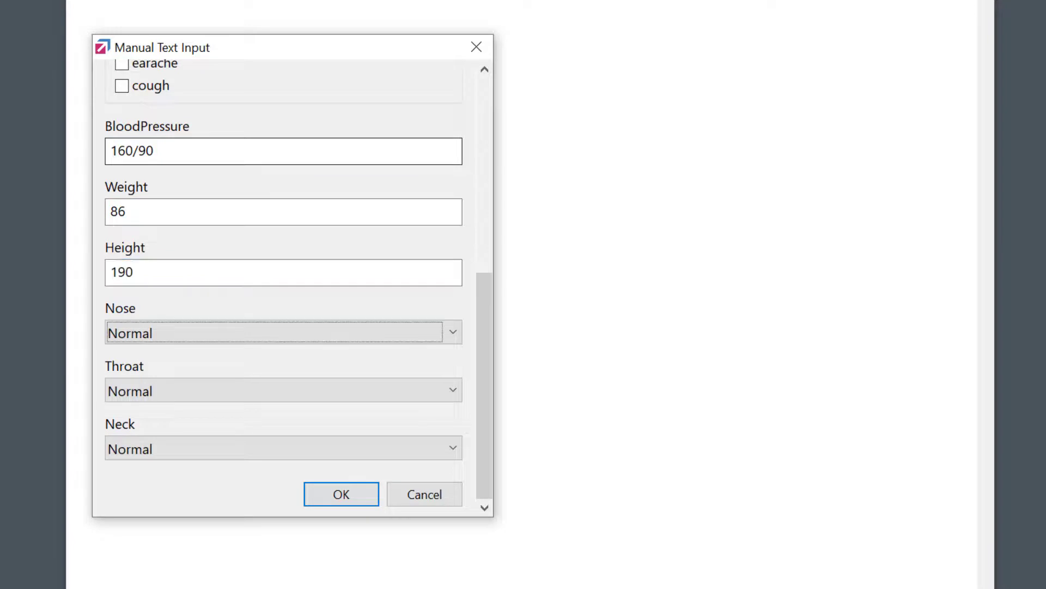
- Set the Nose finding to Abnormal, confirm the form, and begin typing the diagnosis ('acu')
left_click(215, 332)
left_click(221, 375)
key("Tab")
key("Tab")
left_click(321, 493)
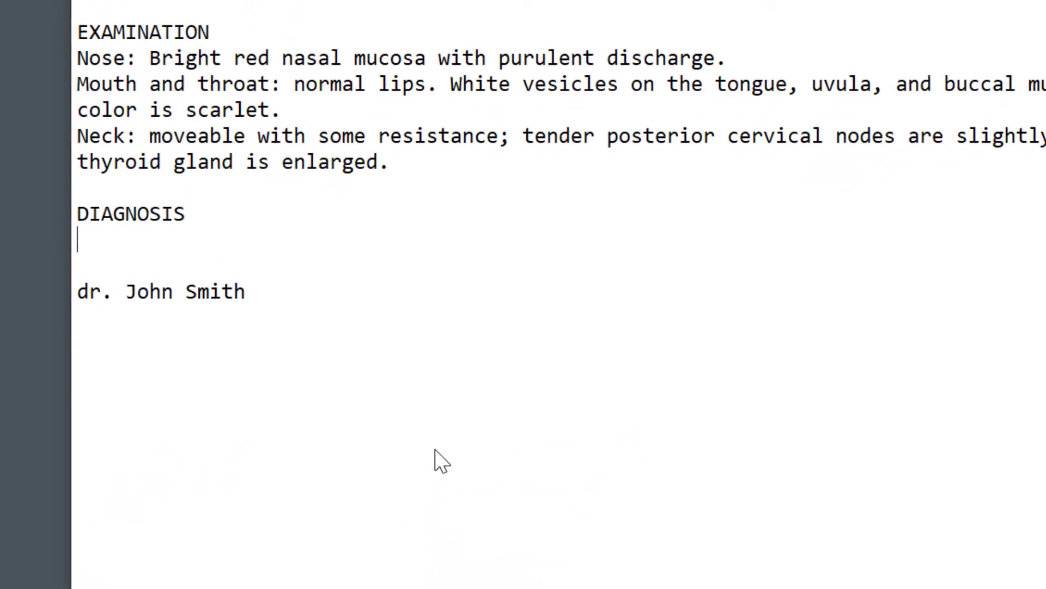
type("acu")
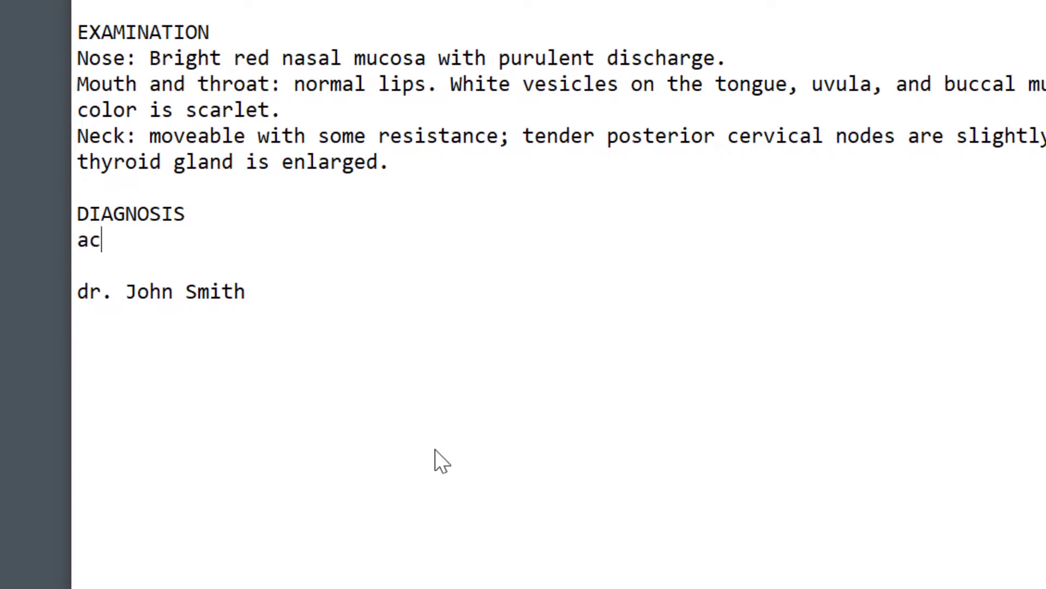